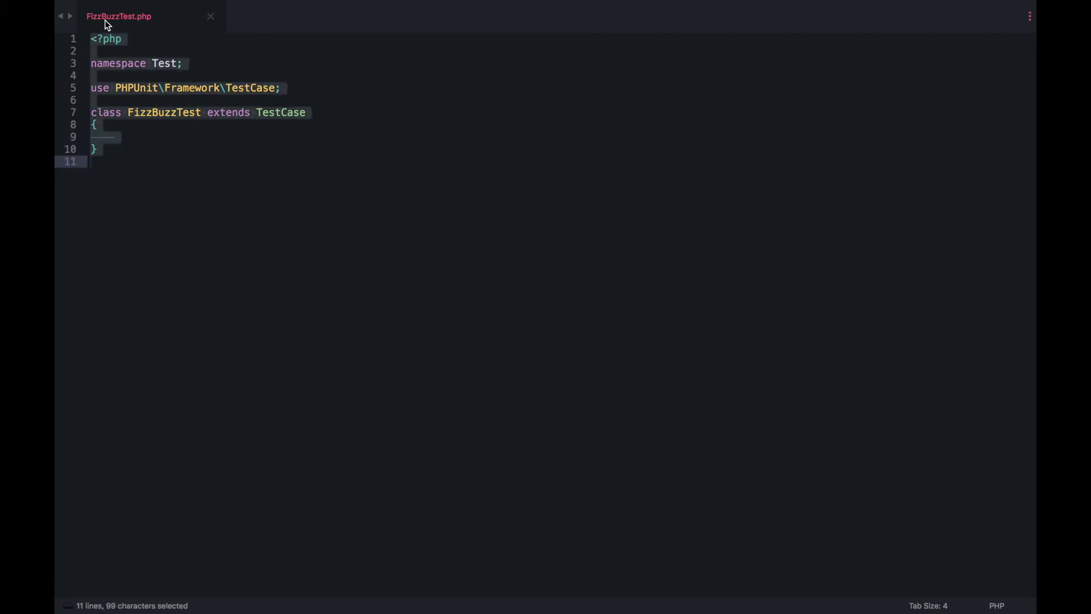
- Write test_number_1_returns_1 with `$fizz = new FizzBuzz();` in its body, and save FizzBuzzTest.php
{"action": "left_click", "coordinate": [148, 141]}
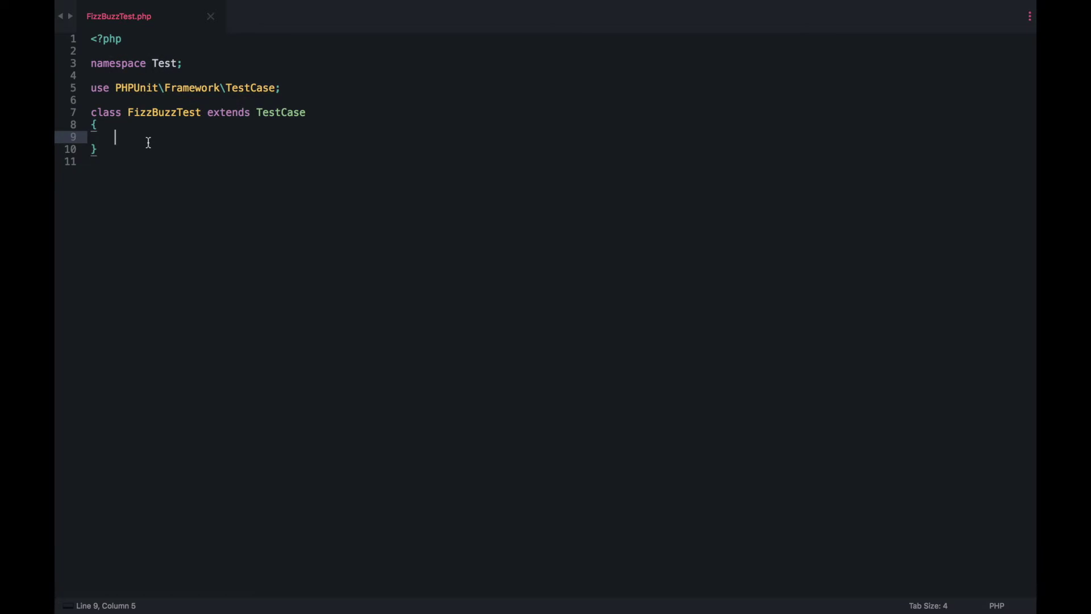
{"action": "type", "text": "p"}
{"action": "type", "text": "ublic"}
{"action": "key", "text": "BackSpace"}
{"action": "key", "text": "BackSpace"}
{"action": "type", "text": "ic "}
{"action": "type", "text": "function "}
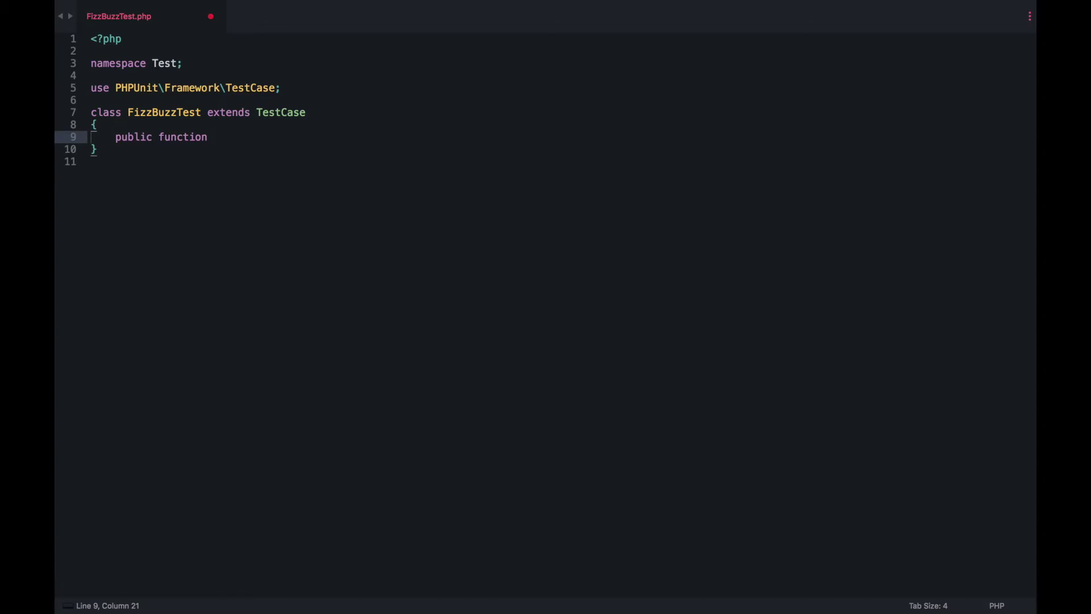
{"action": "type", "text": "test_number_"}
{"action": "type", "text": "1_returns"}
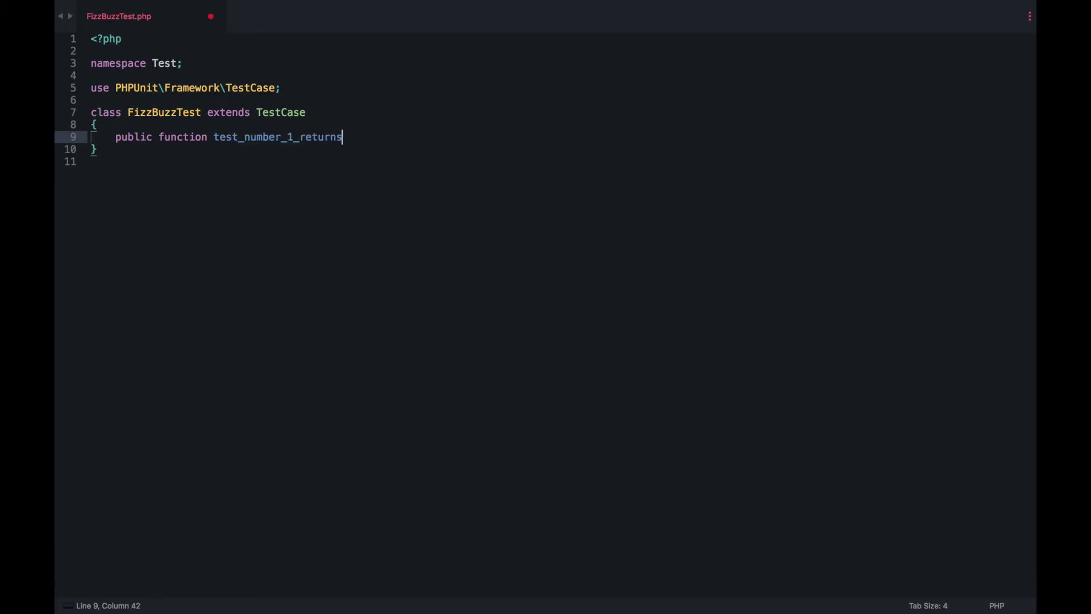
{"action": "type", "text": "_1()"}
{"action": "key", "text": "Return"}
{"action": "type", "text": "{"}
{"action": "key", "text": "Return"}
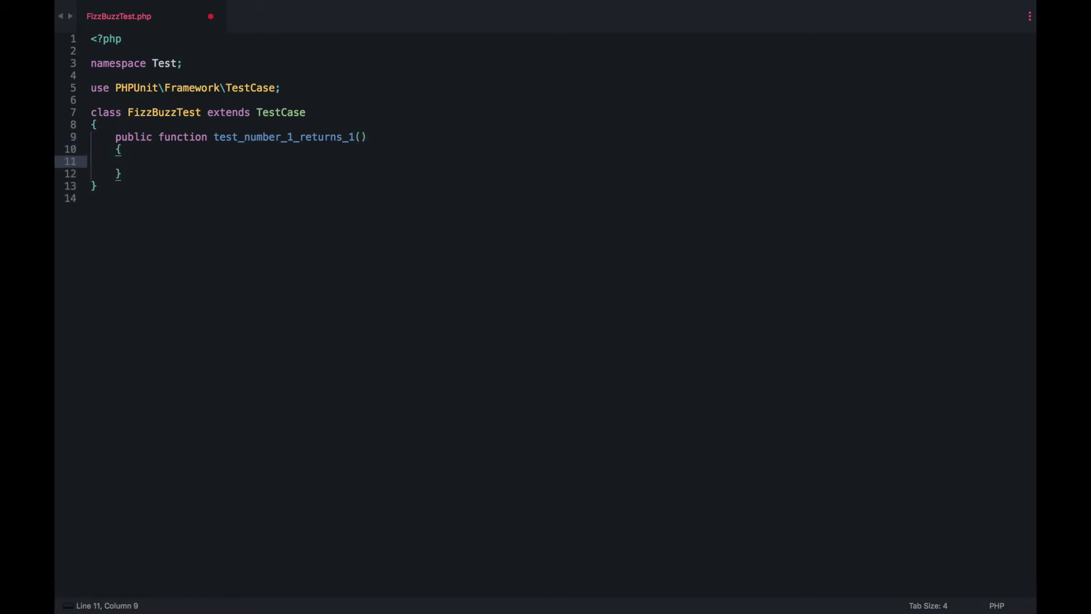
{"action": "type", "text": "$fizz "}
{"action": "type", "text": "= new FizzBuzz()"}
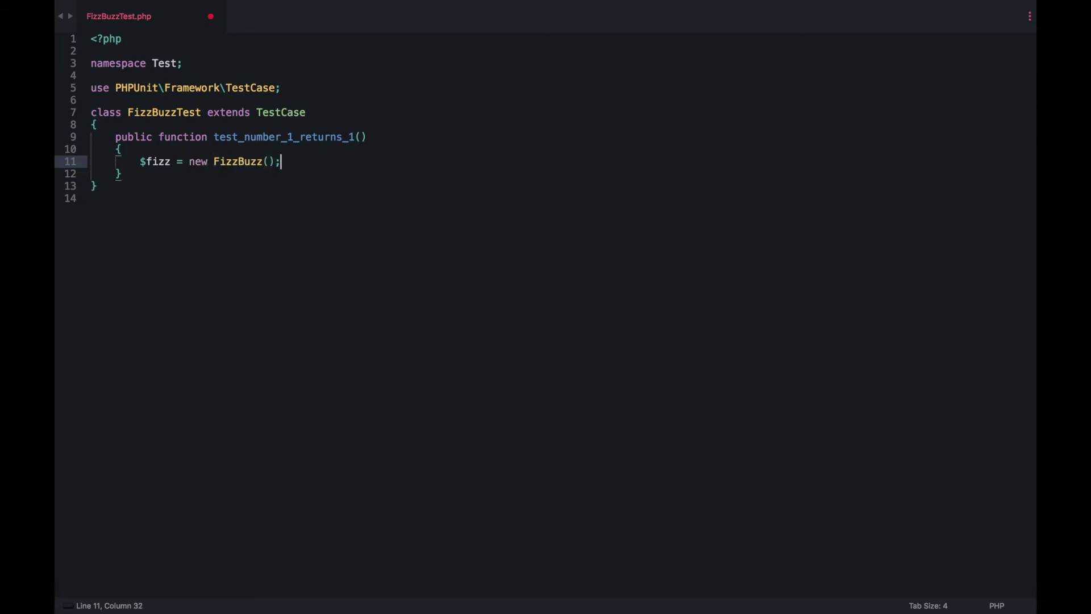
{"action": "type", "text": ";"}
{"action": "key", "text": "ctrl+s"}
{"action": "double_click", "coordinate": [234, 159]}
- Rename $fizz to $fizzbuzz and add `$result = $fizzbuzz->generate(1);`
{"action": "key", "text": "Right"}
{"action": "key", "text": "Right"}
{"action": "key", "text": "Right"}
{"action": "key", "text": "Right"}
{"action": "key", "text": "Return"}
{"action": "type", "text": "$"}
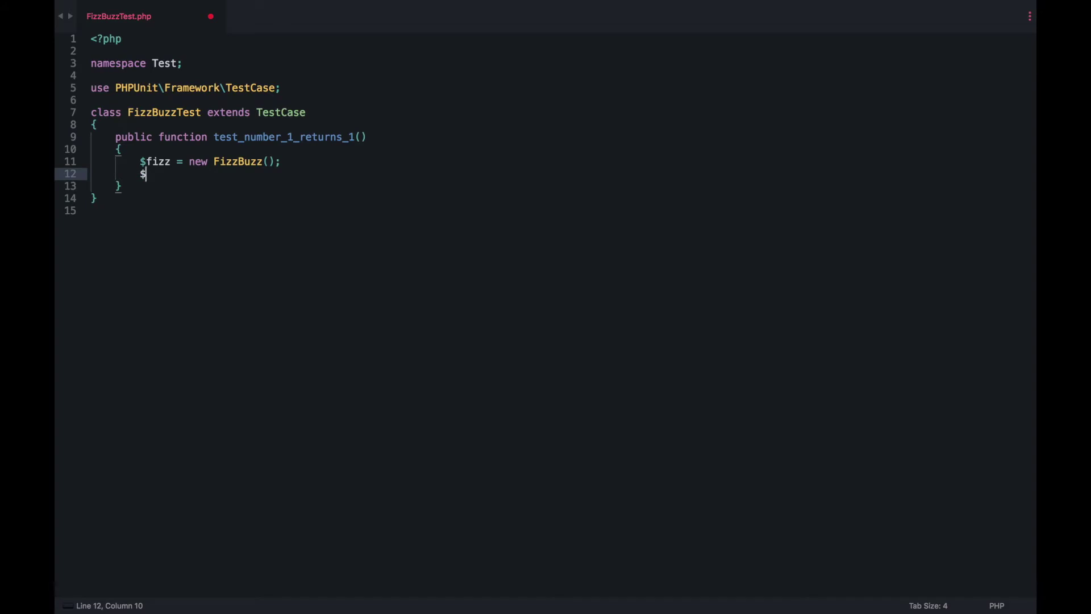
{"action": "type", "text": "result = $"}
{"action": "type", "text": "fizzbuzz"}
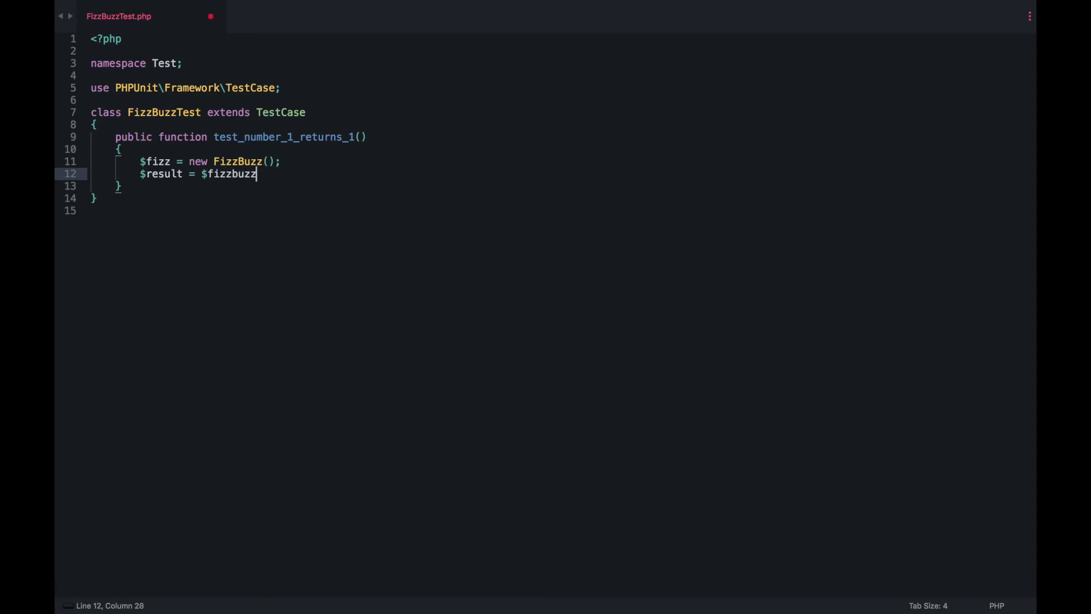
{"action": "type", "text": "->"}
{"action": "left_click", "coordinate": [267, 161]}
{"action": "key", "text": "alt+Left"}
{"action": "key", "text": "alt+Left"}
{"action": "key", "text": "alt+Left"}
{"action": "key", "text": "Left"}
{"action": "key", "text": "Left"}
{"action": "key", "text": "Left"}
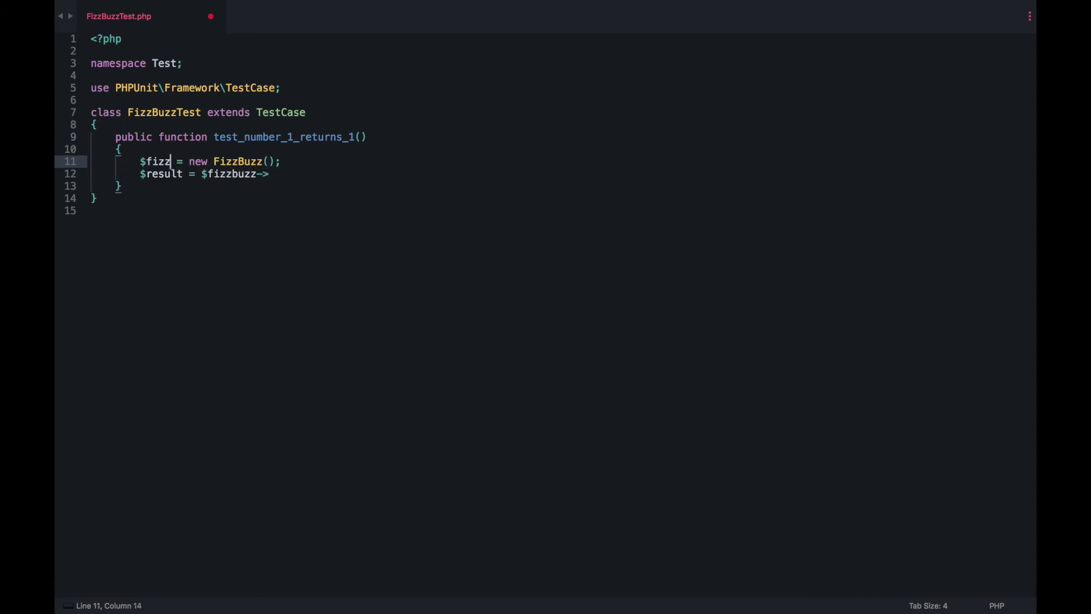
{"action": "type", "text": "buzz"}
{"action": "key", "text": "Down"}
{"action": "key", "text": "End"}
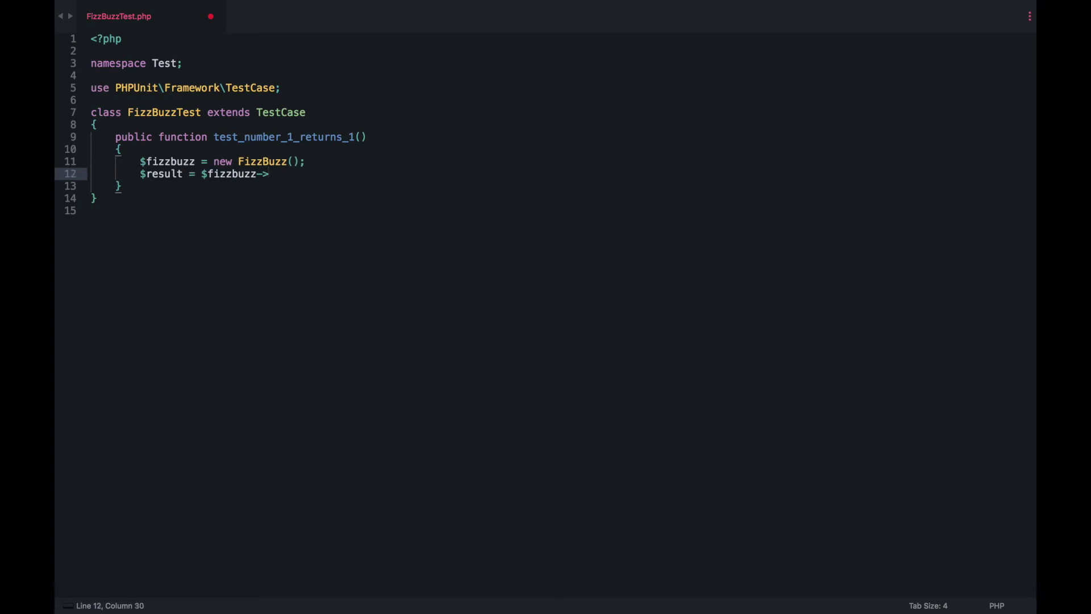
{"action": "key", "text": "BackSpace"}
{"action": "type", "text": ">ge"}
{"action": "type", "text": "nerate(1"}
{"action": "type", "text": ")"}
{"action": "type", "text": ";"}
- Add `$this->assertEquals(1, $result);` and save the test file
{"action": "key", "text": "Return"}
{"action": "key", "text": "Return"}
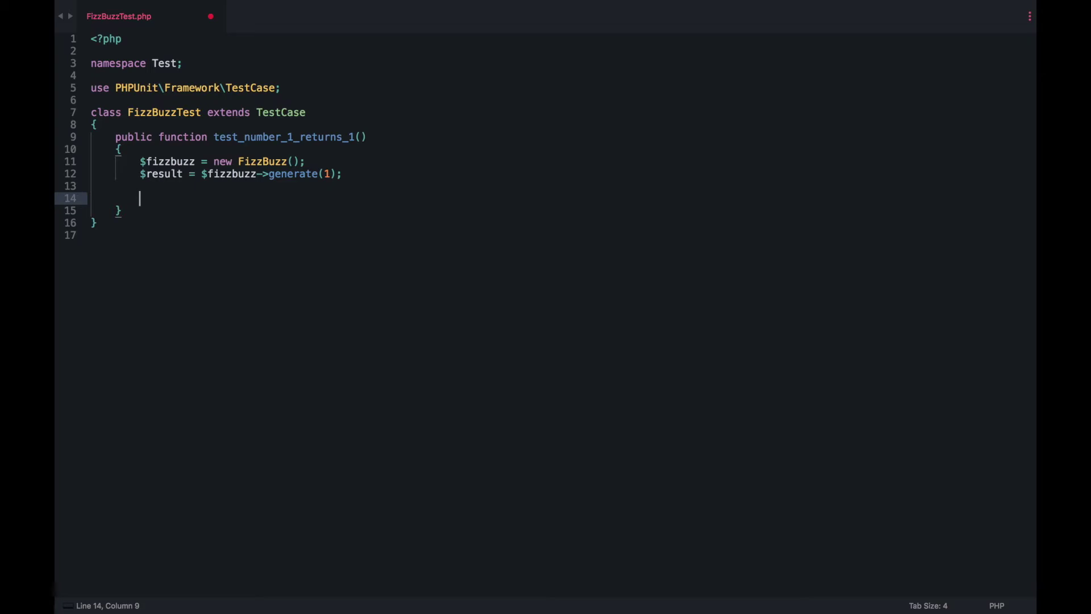
{"action": "type", "text": "$this-"}
{"action": "type", "text": ">assertEquals(1"}
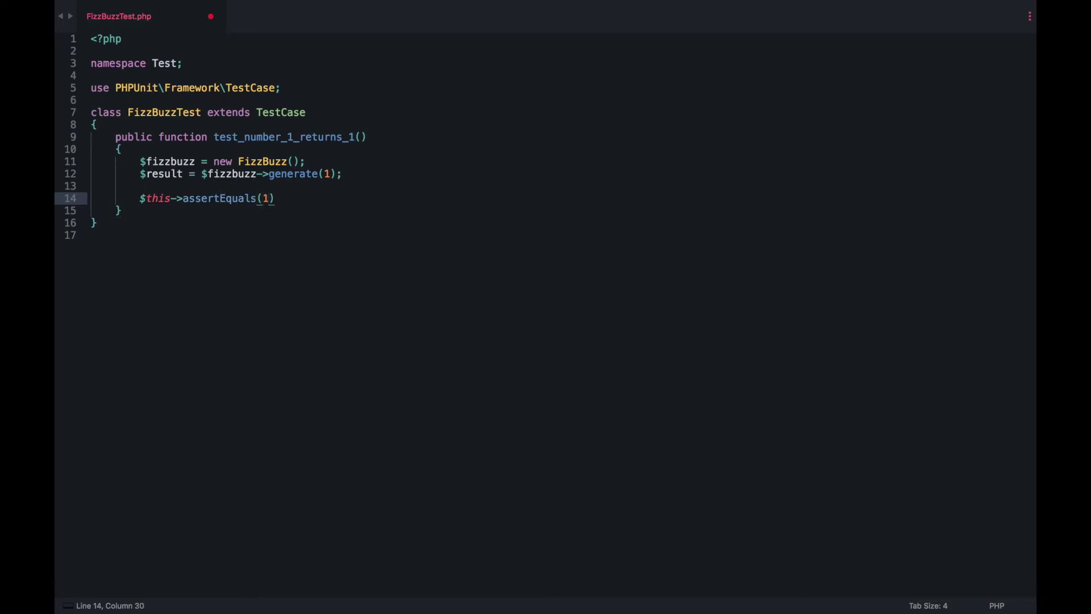
{"action": "type", "text": ", $res"}
{"action": "type", "text": "ult)"}
{"action": "type", "text": ";"}
{"action": "key", "text": "ctrl+s"}
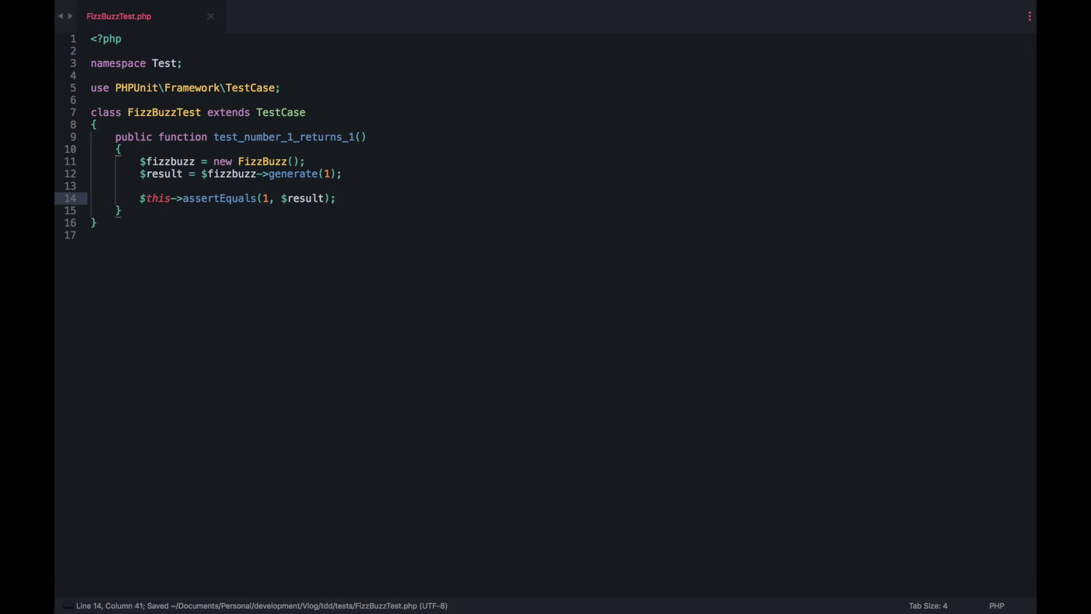
{"action": "key", "text": "super+Tab"}
{"action": "key", "text": "super+Tab"}
{"action": "key", "text": "super+Tab"}
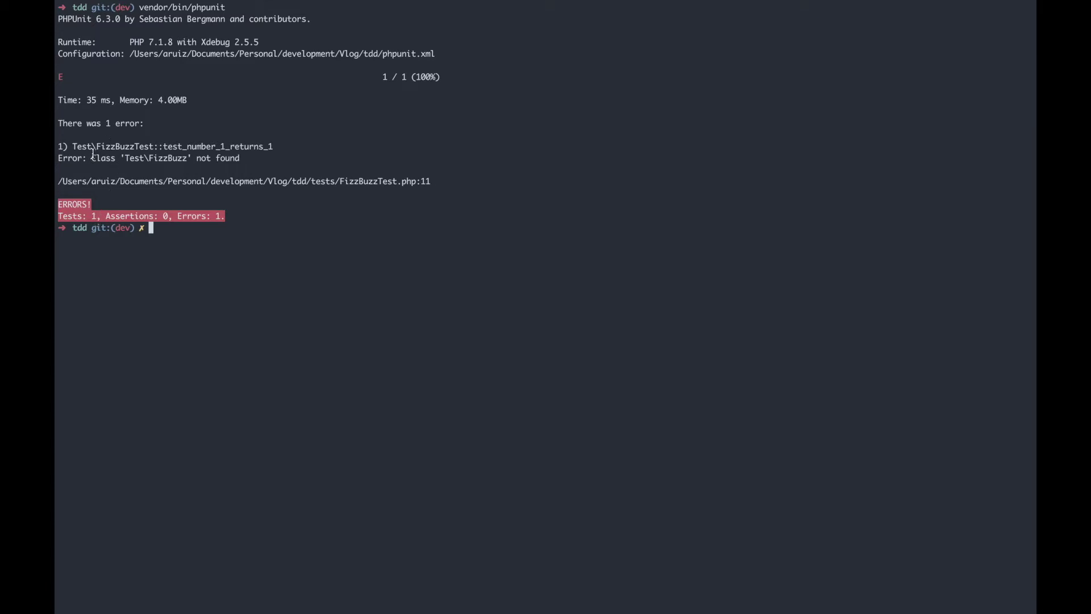
- Highlight the Class 'Test\FizzBuzz' not found error, then resave FizzBuzzTest.php in the editor
{"action": "left_click_drag", "start_coordinate": [92, 158], "coordinate": [240, 157]}
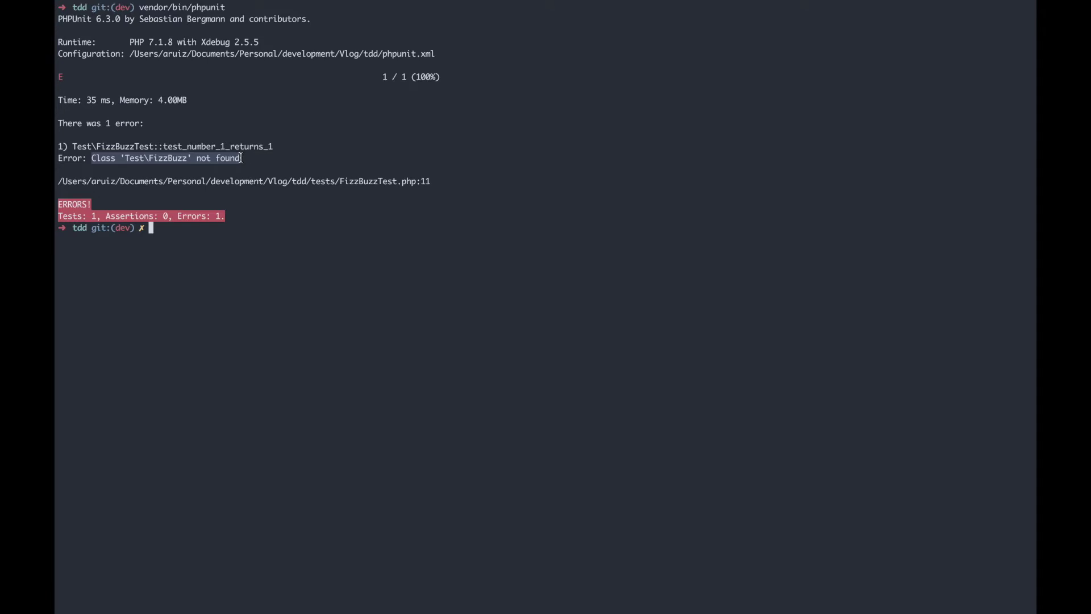
{"action": "key", "text": "super+Tab"}
{"action": "key", "text": "super+s"}
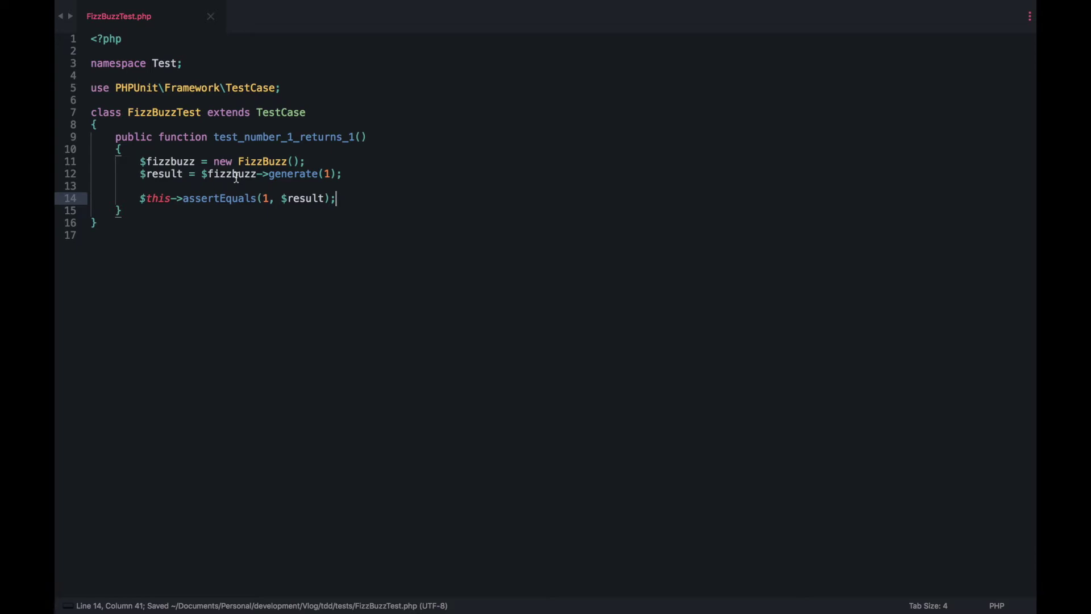
- Create src/FizzBuzz.php relative to the current file and return to FizzBuzzTest.php
{"action": "key", "text": "super+shift+p"}
{"action": "type", "text": "new file"}
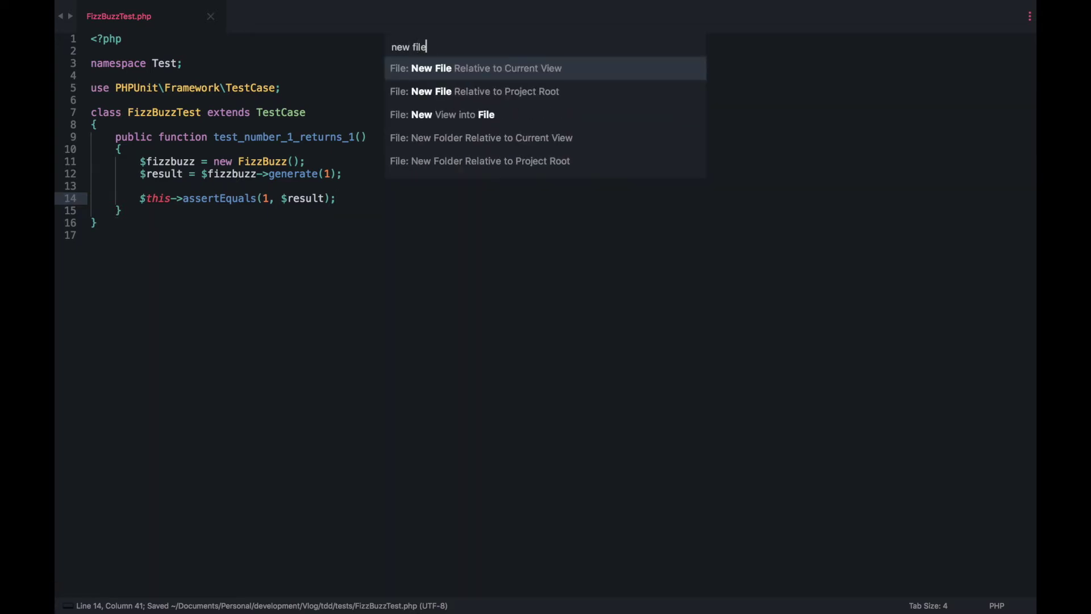
{"action": "key", "text": "Return"}
{"action": "type", "text": "src"}
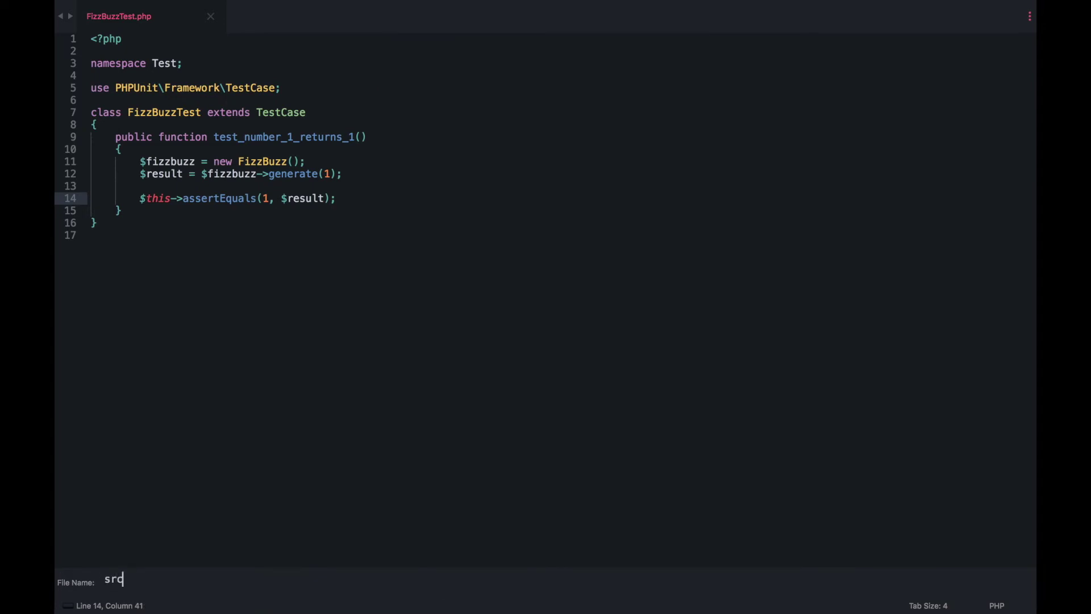
{"action": "type", "text": "/Fizz"}
{"action": "type", "text": "Buzz.ph"}
{"action": "type", "text": "p"}
{"action": "key", "text": "Return"}
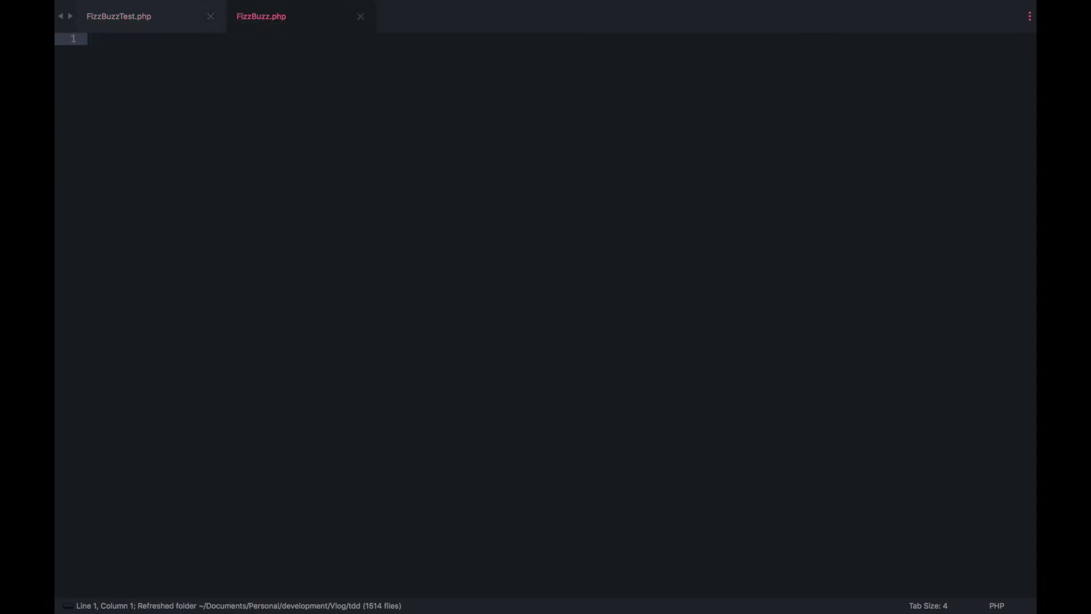
{"action": "left_click", "coordinate": [161, 29]}
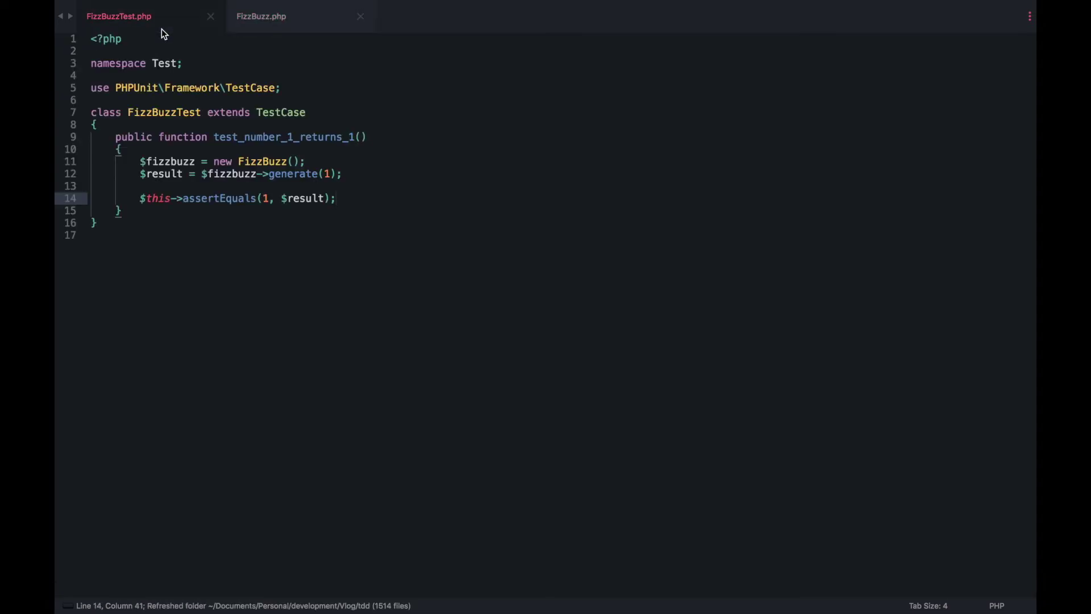
{"action": "key", "text": "super+alt+2"}
- Move FizzBuzz.php into the right-hand column and save it while still empty
{"action": "left_click_drag", "start_coordinate": [323, 15], "coordinate": [665, 15]}
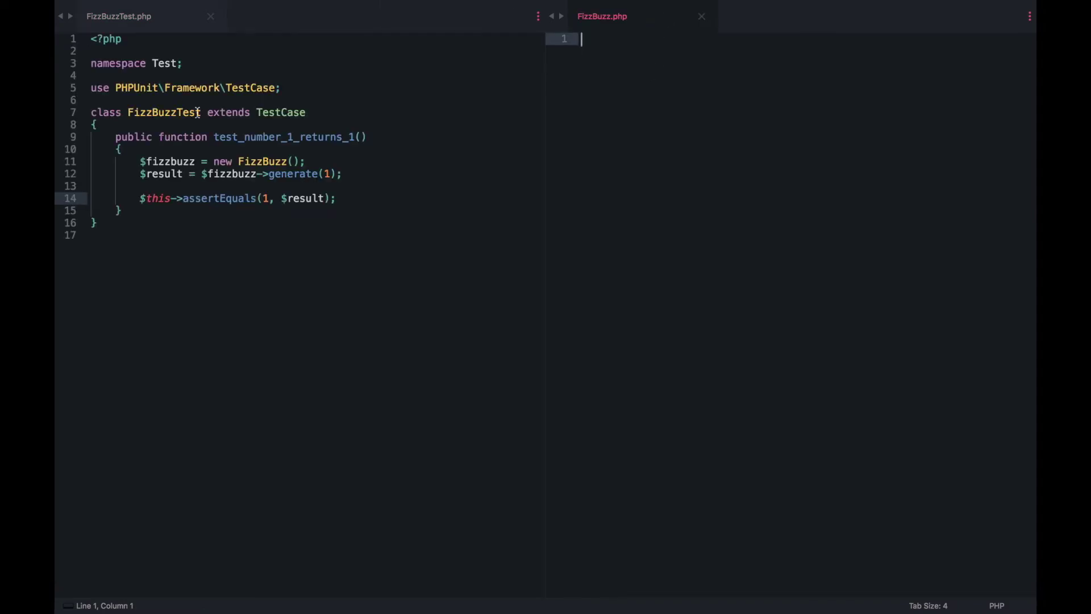
{"action": "left_click", "coordinate": [193, 81]}
{"action": "key", "text": "super+a"}
{"action": "left_click", "coordinate": [606, 167]}
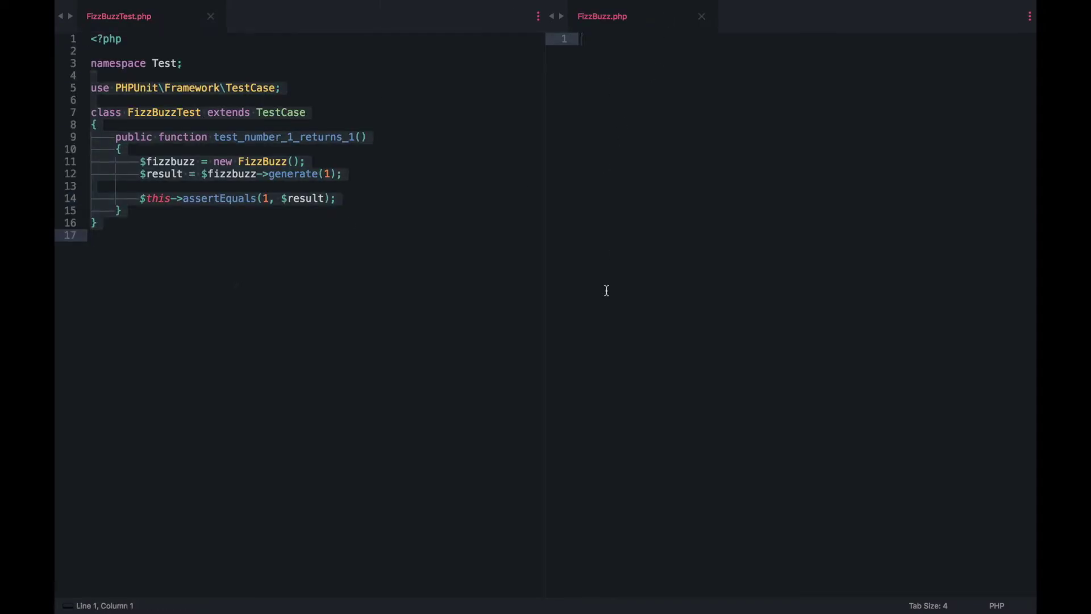
{"action": "key", "text": "super+s"}
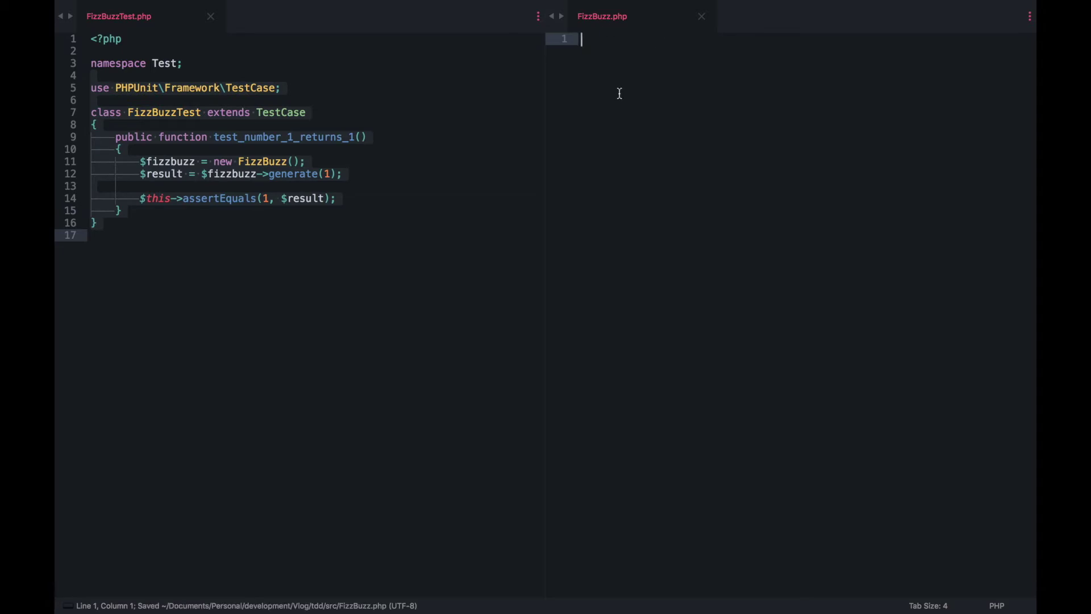
{"action": "type", "text": "<?php"}
- Write <?php, namespace App; and an empty FizzBuzz class, saving the file
{"action": "key", "text": "Return"}
{"action": "key", "text": "Return"}
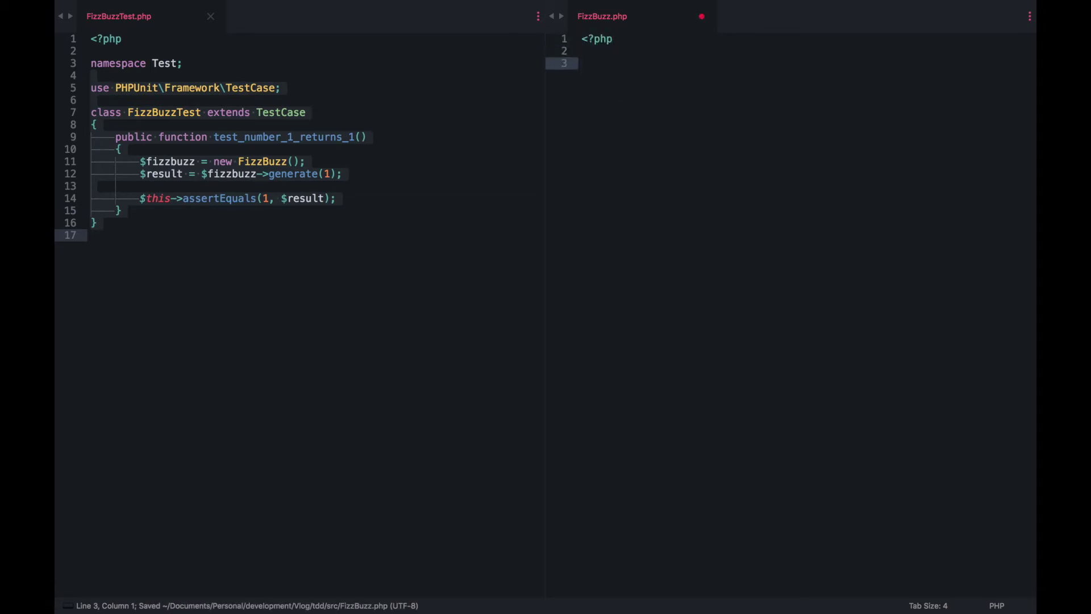
{"action": "type", "text": "namespac"}
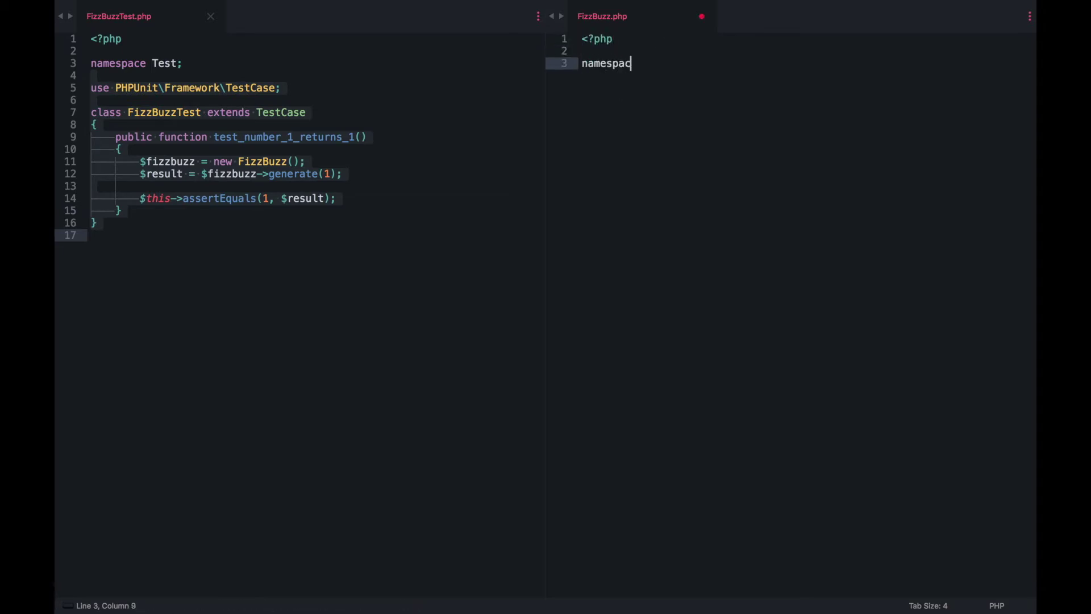
{"action": "type", "text": "e App;"}
{"action": "key", "text": "super+s"}
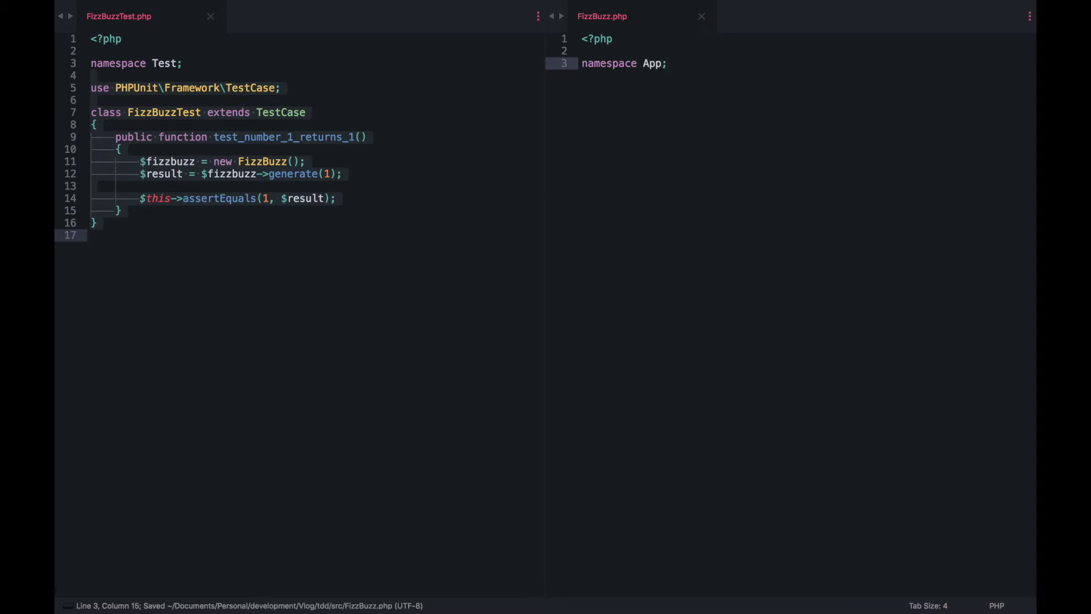
{"action": "key", "text": "Return"}
{"action": "key", "text": "Return"}
{"action": "type", "text": "c"}
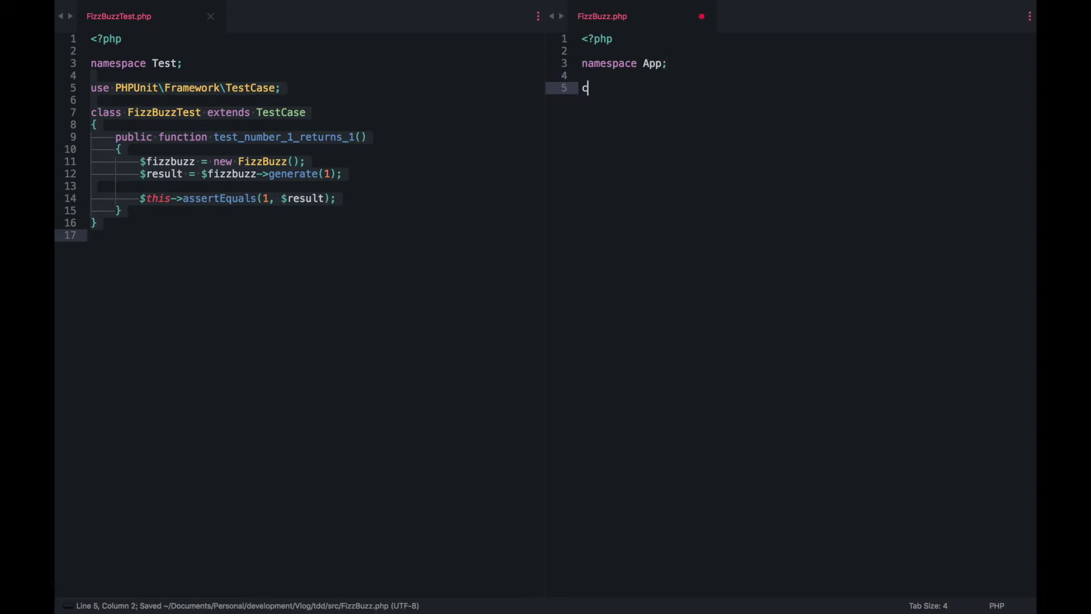
{"action": "type", "text": "lass FizzBuz"}
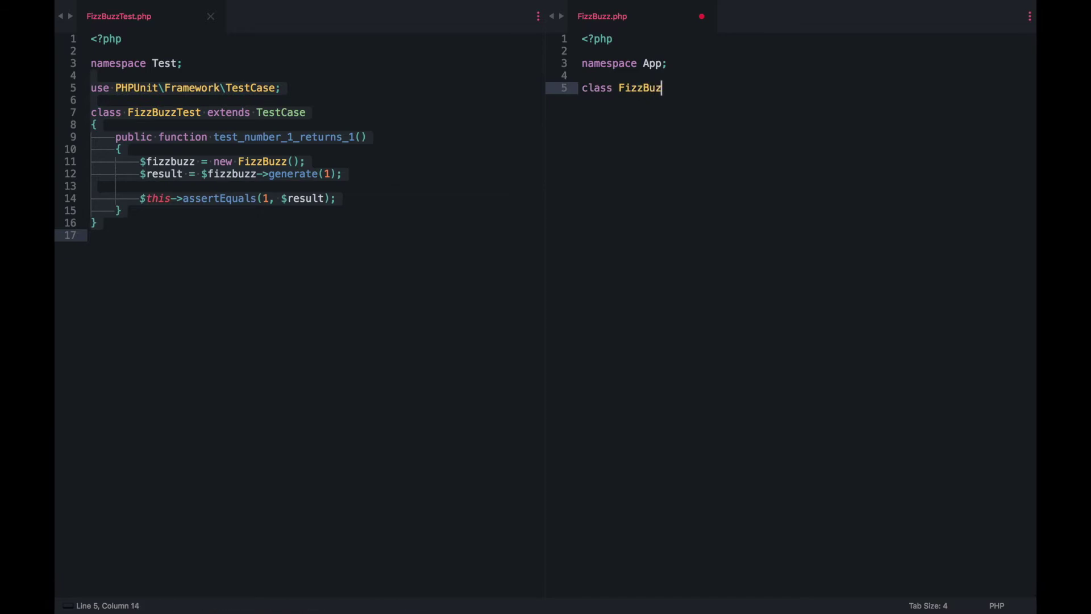
{"action": "type", "text": "z {"}
{"action": "key", "text": "ctrl+s"}
- Highlight the missing Test\FizzBuzz class name in the terminal and resave FizzBuzz.php
{"action": "key", "text": "super+Tab"}
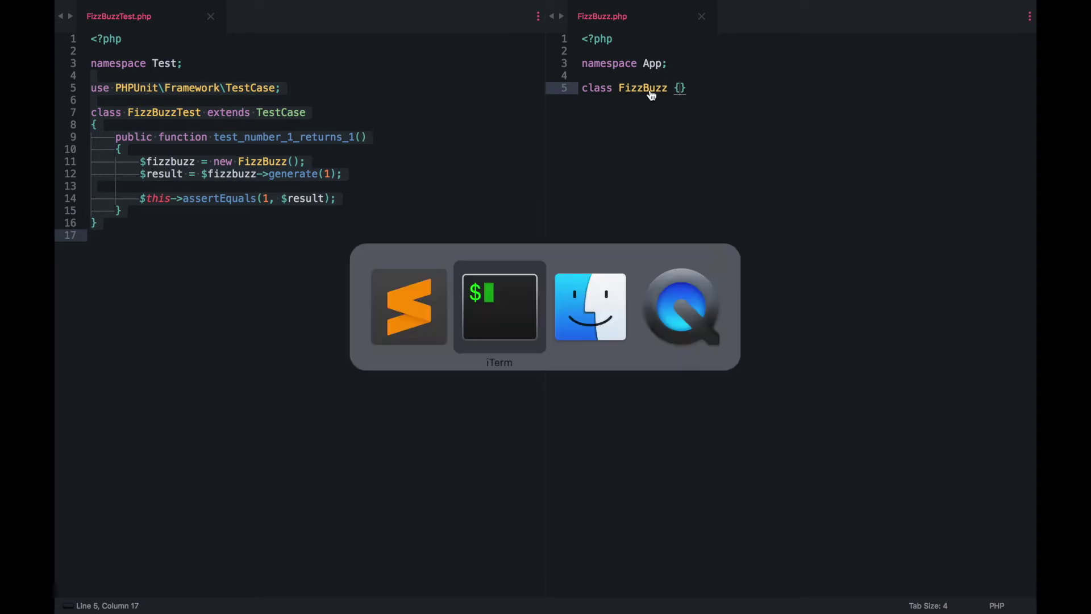
{"action": "left_click", "coordinate": [162, 163]}
{"action": "left_click_drag", "start_coordinate": [124, 158], "coordinate": [188, 159]}
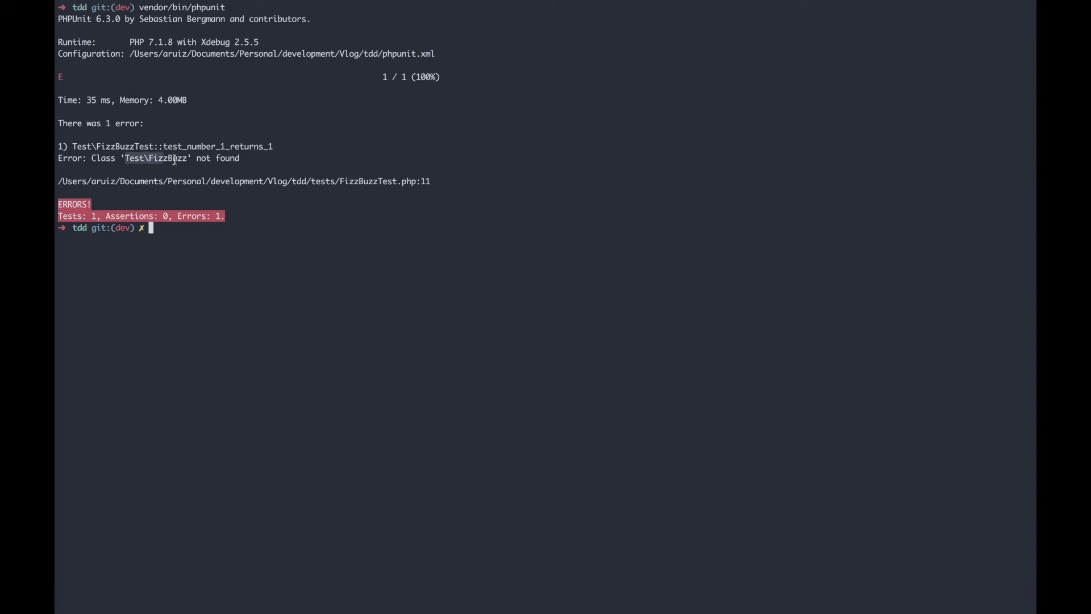
{"action": "key", "text": "super+Tab"}
{"action": "left_click", "coordinate": [627, 88]}
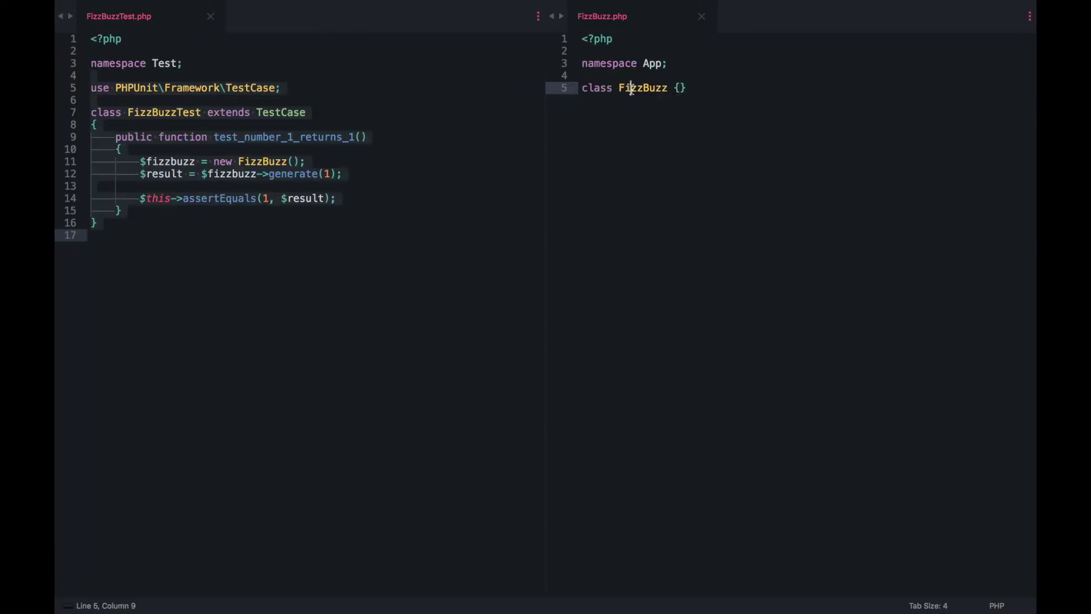
{"action": "key", "text": "super+s"}
- Clear the terminal and rerun vendor/bin/phpunit, which still reports the class not found
{"action": "key", "text": "super+Tab"}
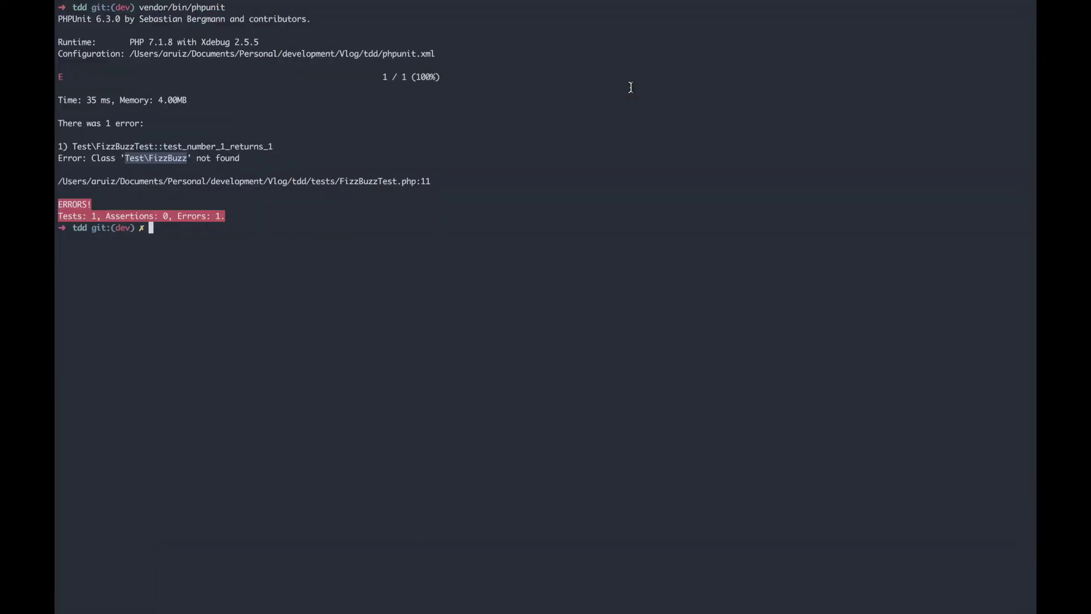
{"action": "key", "text": "Up"}
{"action": "key", "text": "super+k"}
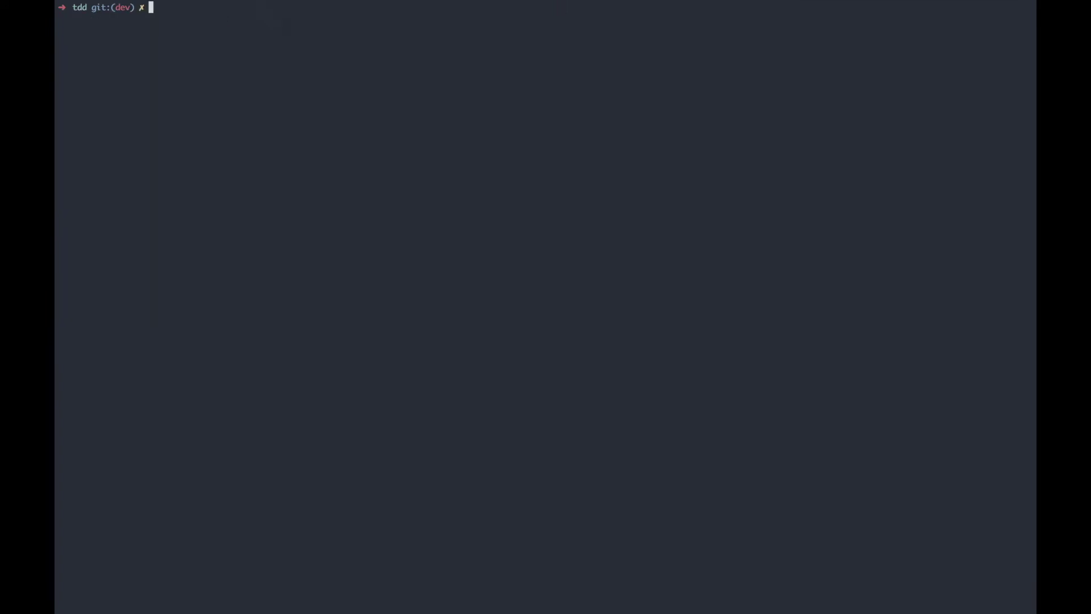
{"action": "key", "text": "Return"}
{"action": "type", "text": "vendor/bin/phpunit"}
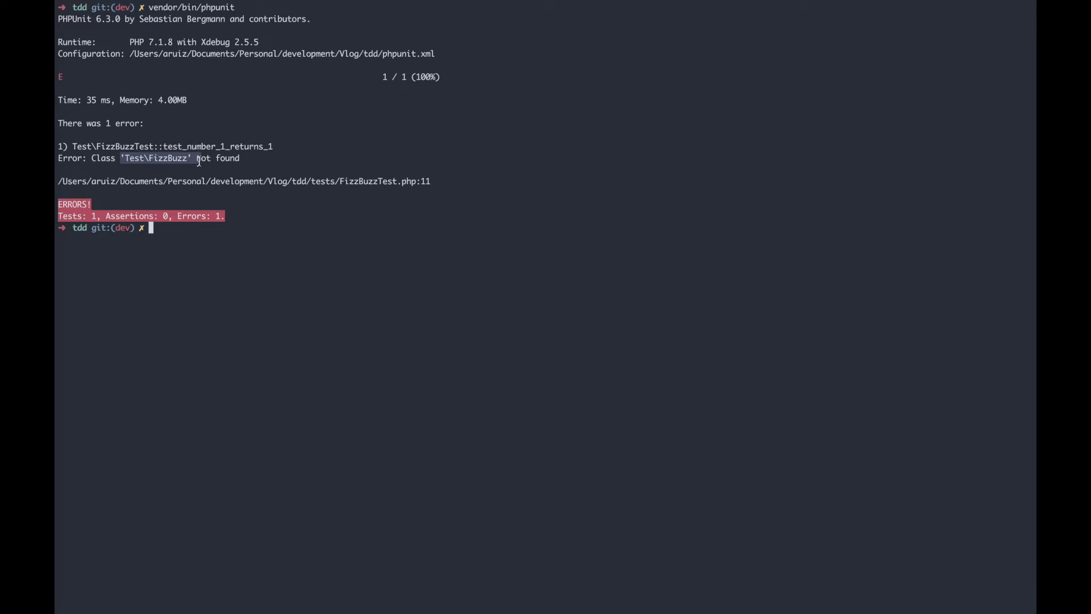
{"action": "key", "text": "ctrl+Left"}
{"action": "double_click", "coordinate": [632, 92]}
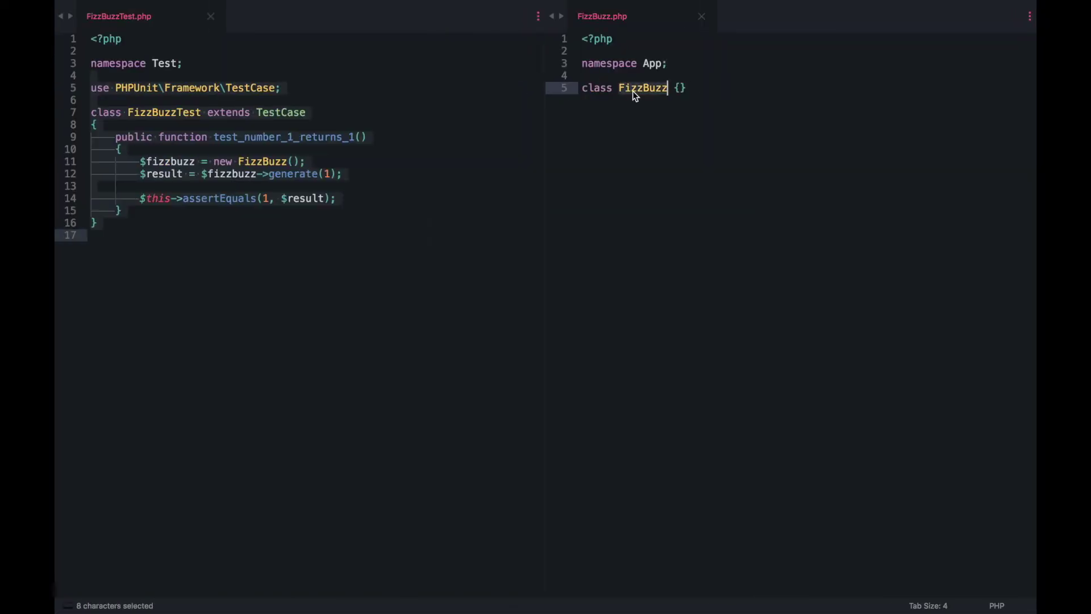
- Add the `use App\FizzBuzz;` import to the test and save it
{"action": "left_click", "coordinate": [296, 89]}
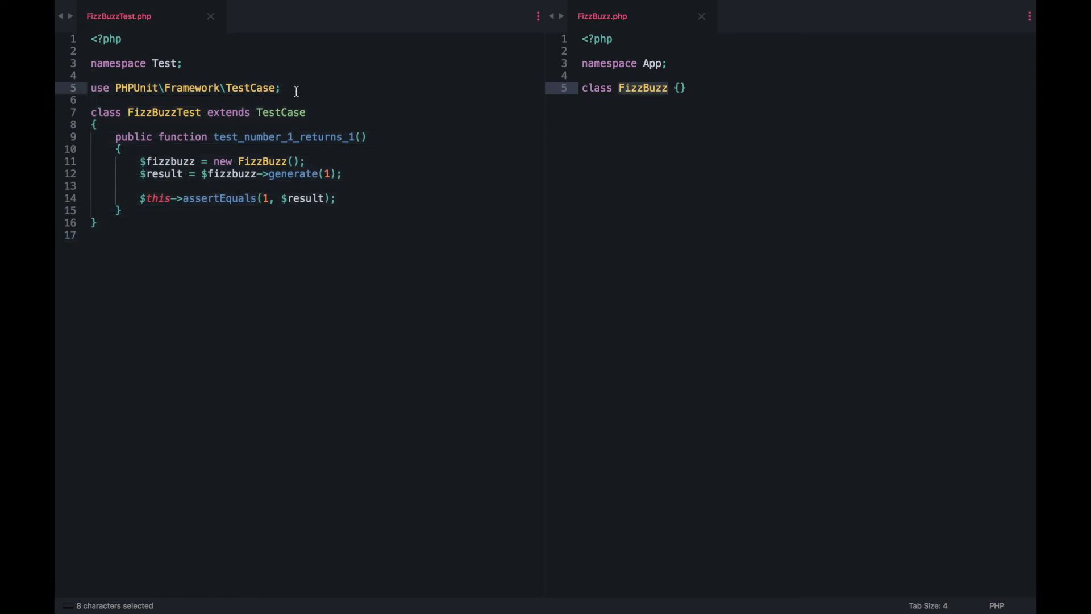
{"action": "key", "text": "Return"}
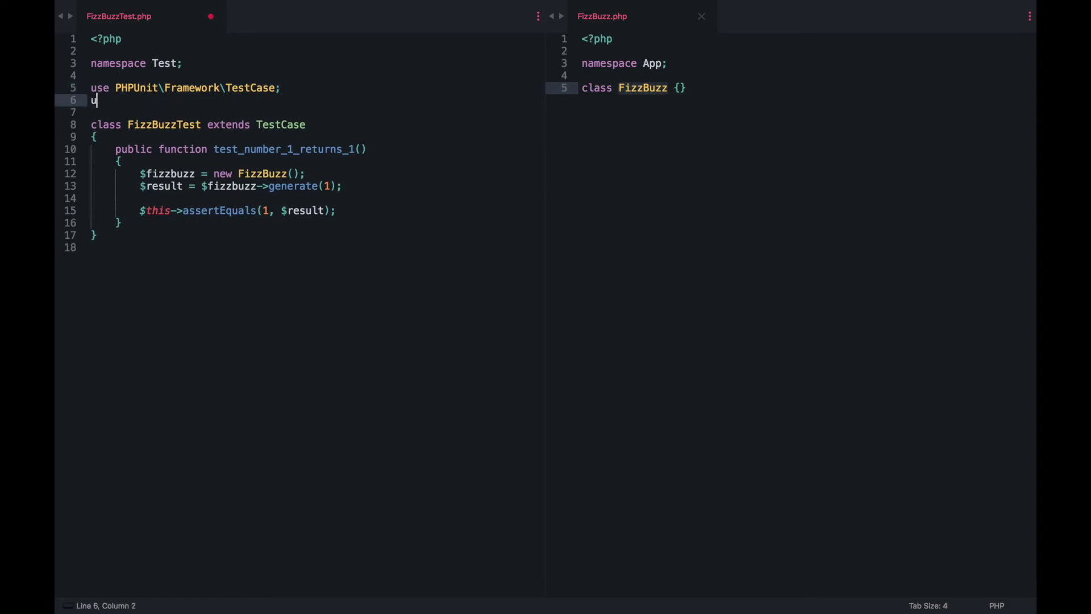
{"action": "type", "text": "use "}
{"action": "type", "text": "App\\"}
{"action": "type", "text": "FizzBuzz;"}
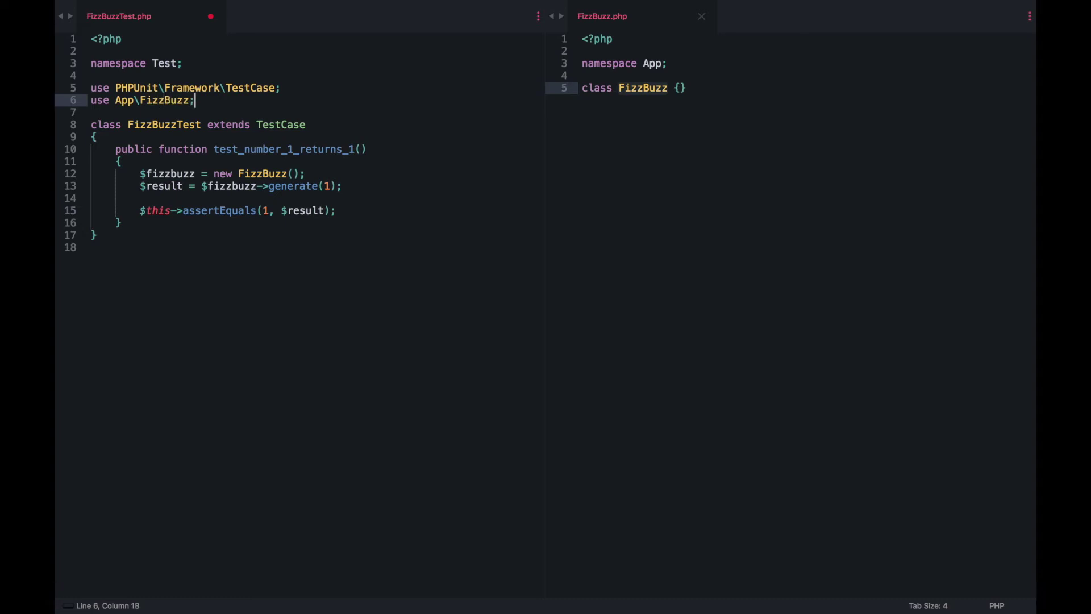
{"action": "key", "text": "ctrl+s"}
- Review the import and the FizzBuzz references in the test, jumping to the class definition
{"action": "double_click", "coordinate": [252, 170]}
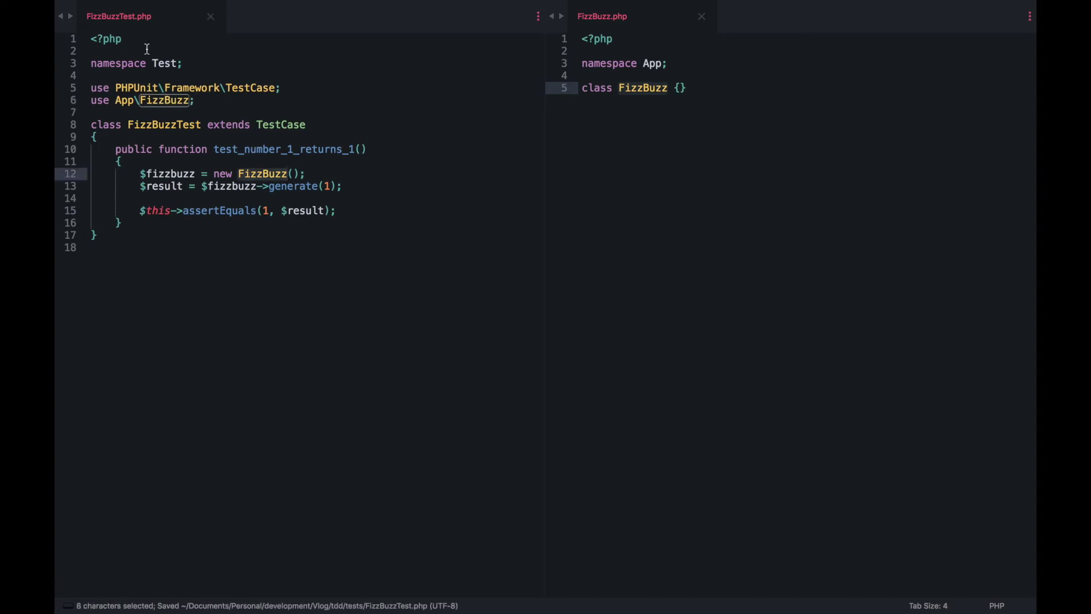
{"action": "triple_click", "coordinate": [150, 99]}
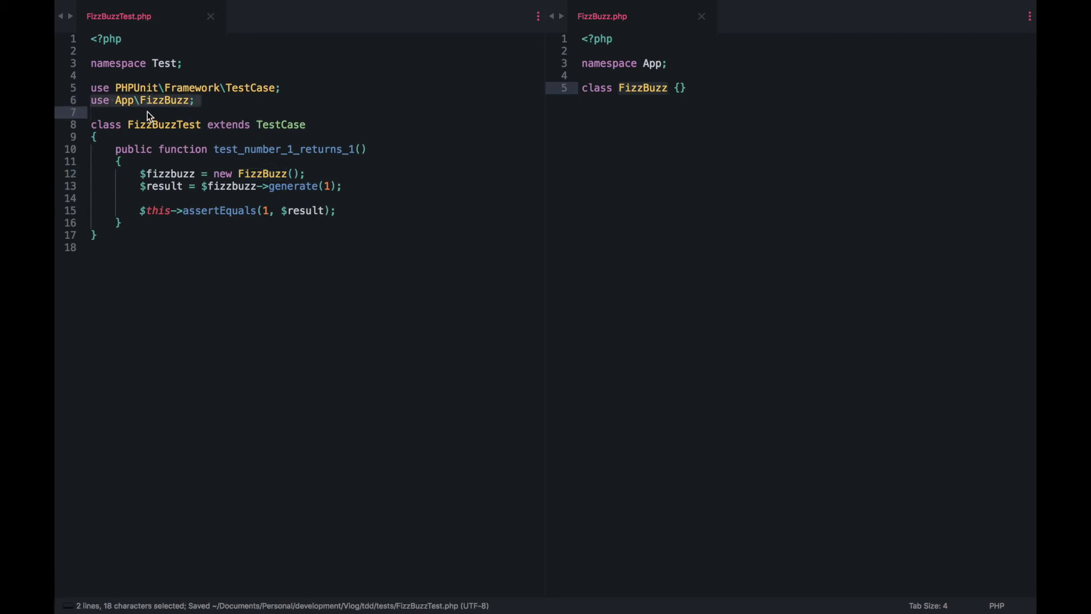
{"action": "left_click", "coordinate": [158, 100]}
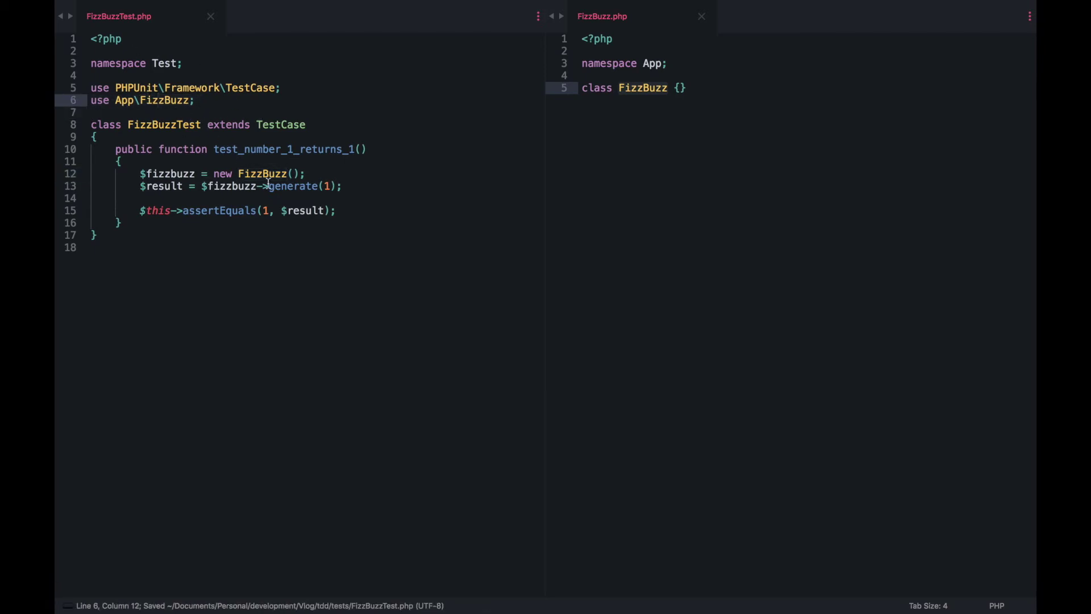
{"action": "left_click_drag", "start_coordinate": [216, 112], "coordinate": [224, 211]}
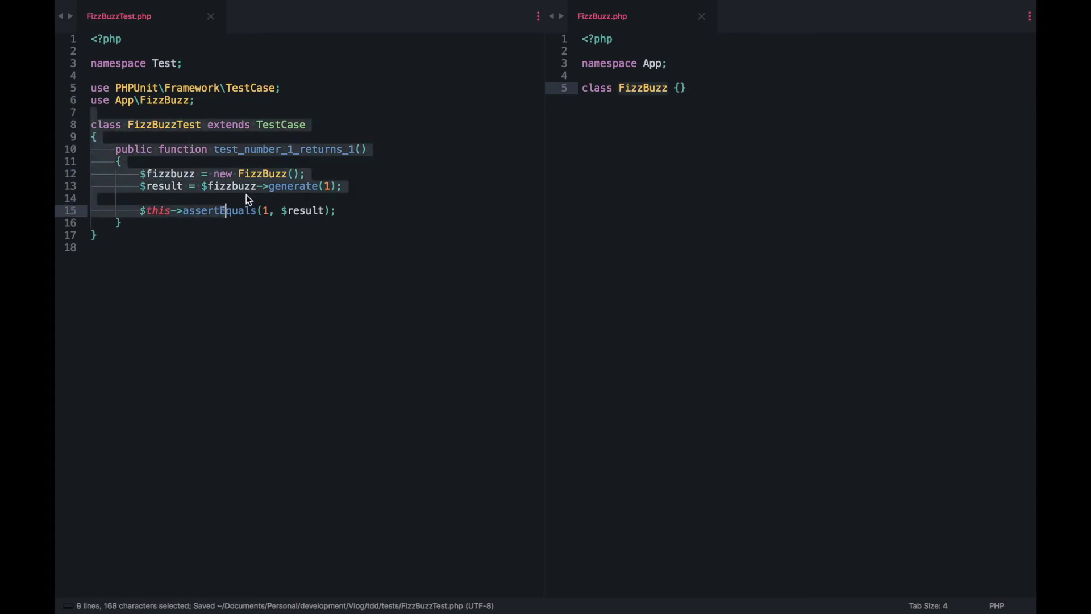
{"action": "double_click", "coordinate": [254, 176]}
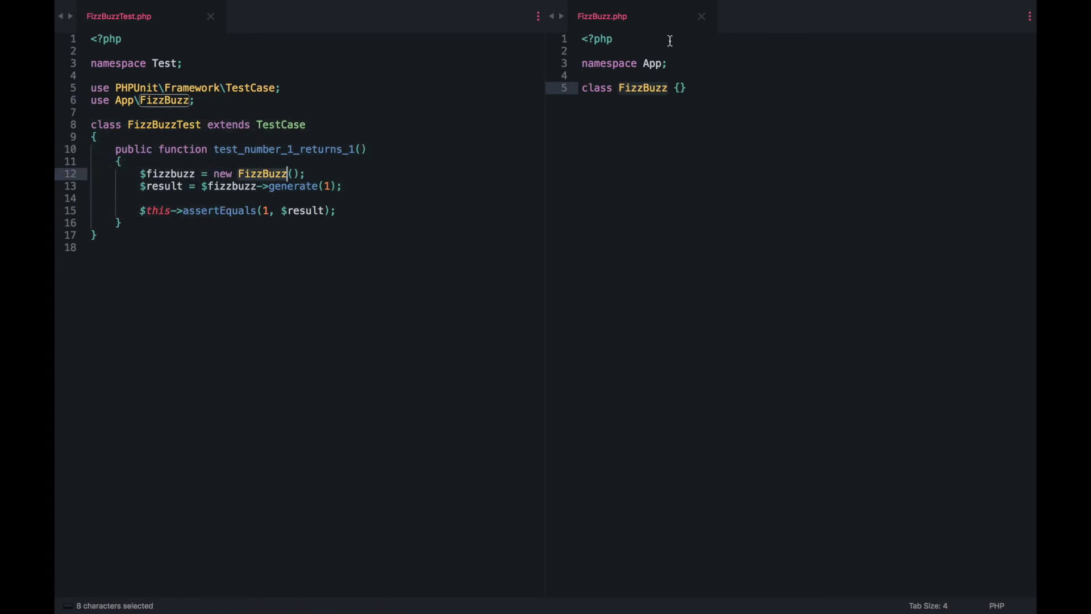
{"action": "key", "text": "End"}
{"action": "key", "text": "shift+Left"}
{"action": "key", "text": "shift+Left"}
{"action": "key", "text": "ctrl+s"}
{"action": "key", "text": "alt+Tab"}
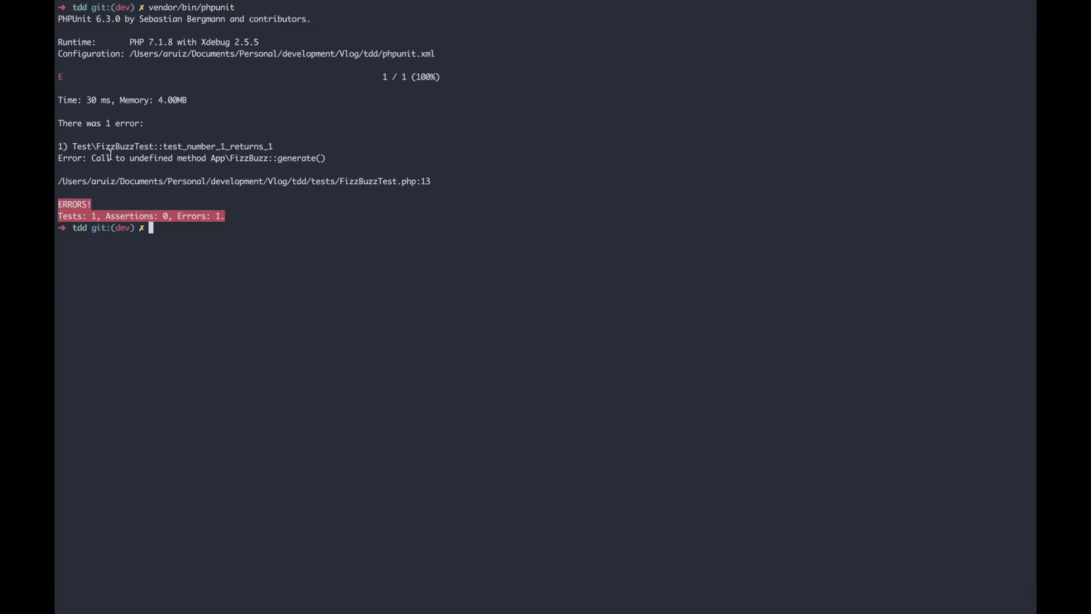
- Highlight the undefined method App\FizzBuzz::generate() error and the word generate in the output
{"action": "left_click_drag", "start_coordinate": [189, 158], "coordinate": [295, 159]}
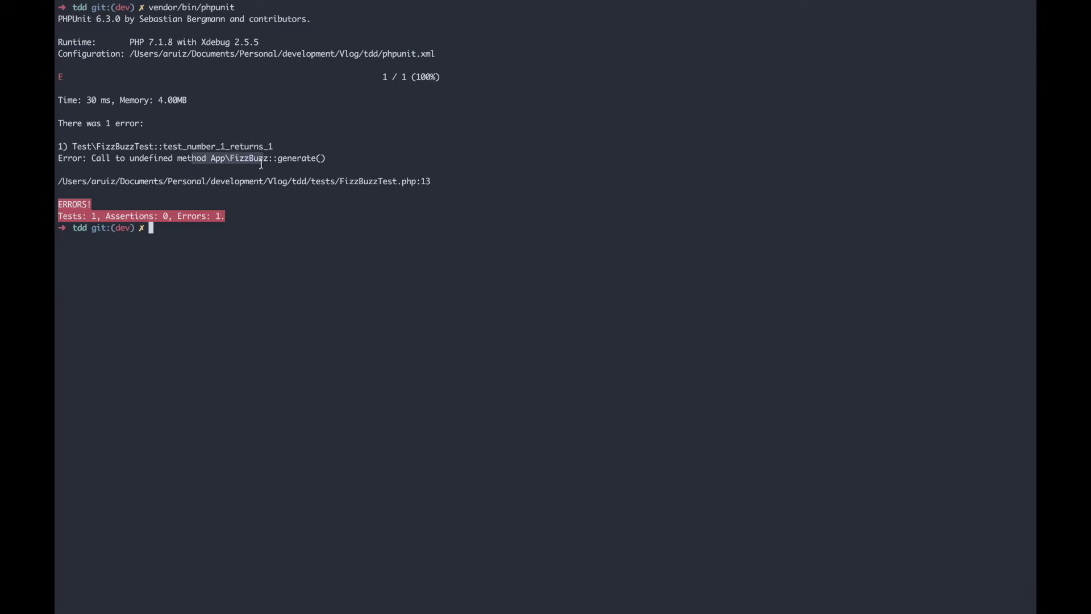
{"action": "double_click", "coordinate": [303, 158]}
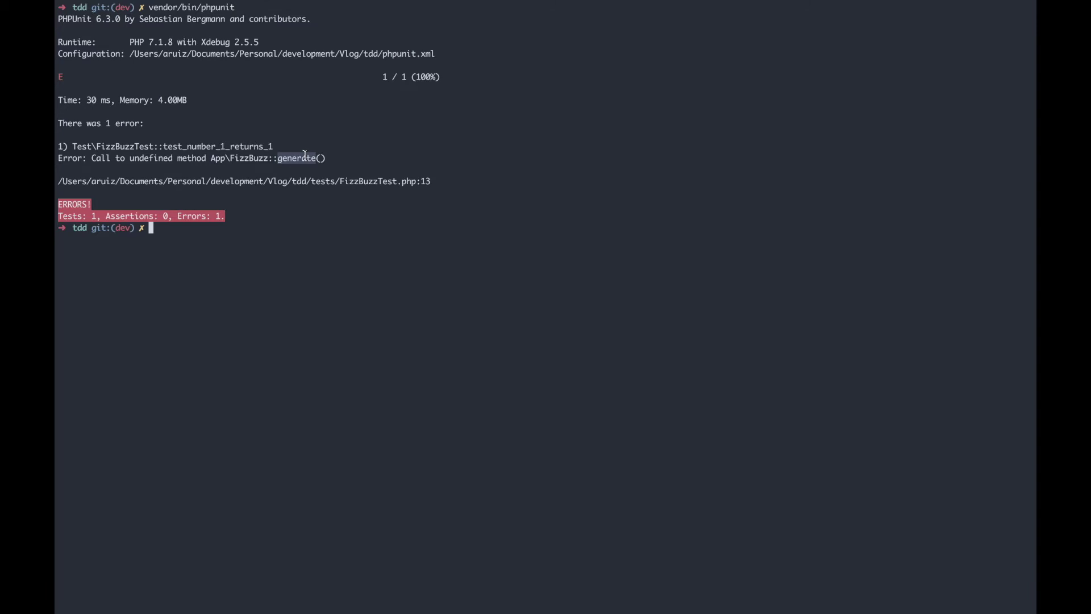
{"action": "key", "text": "alt+Tab"}
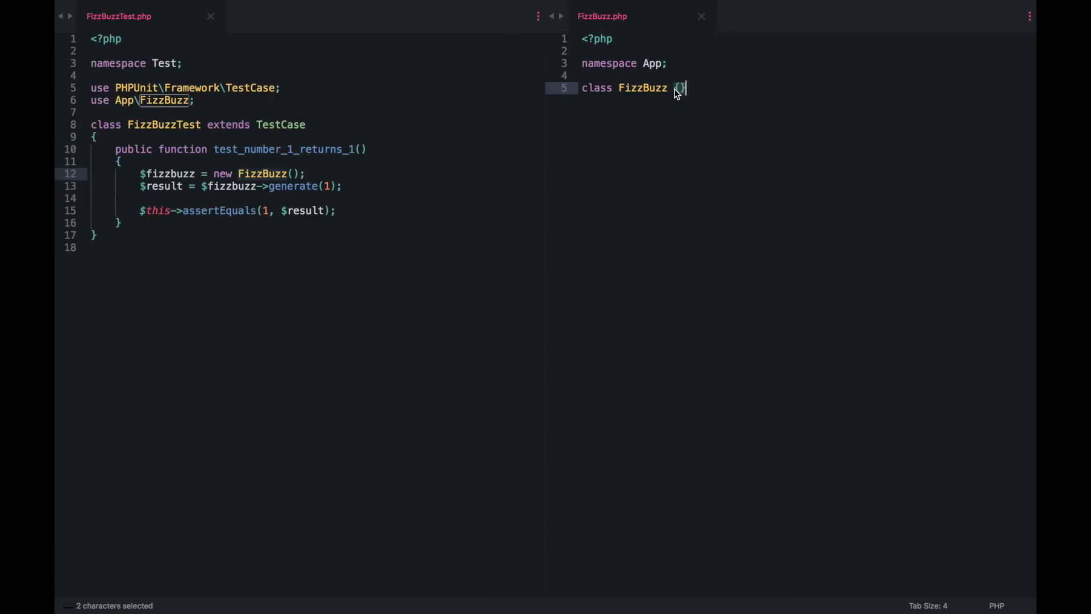
- Put the class braces on new lines, add `public function generate(){}`, and save FizzBuzz.php
{"action": "key", "text": "Left"}
{"action": "key", "text": "Return"}
{"action": "key", "text": "Right"}
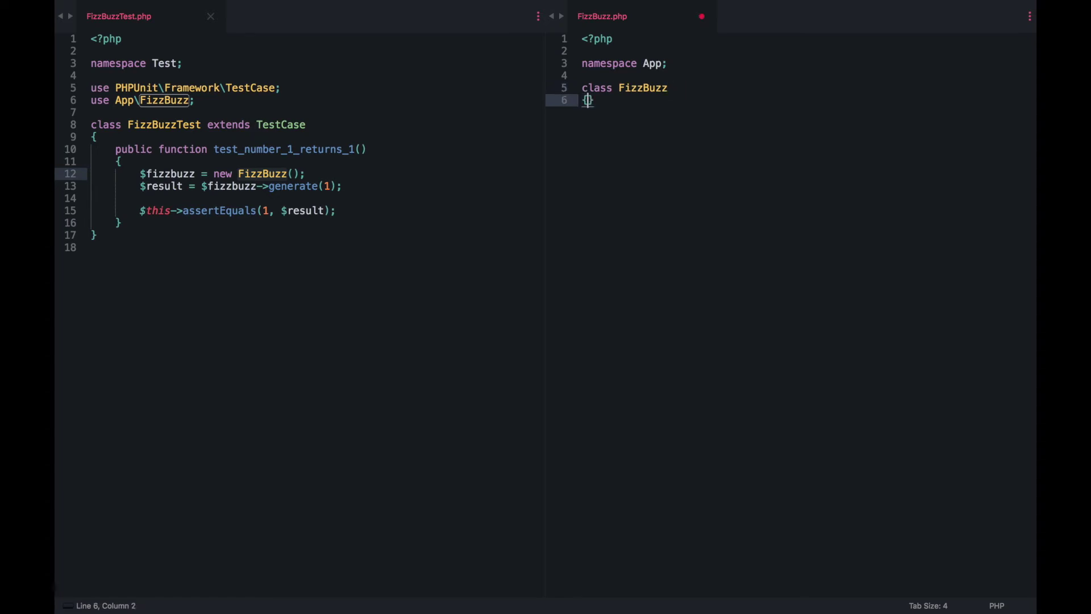
{"action": "key", "text": "Return"}
{"action": "type", "text": "pbu"}
{"action": "key", "text": "BackSpace"}
{"action": "key", "text": "BackSpace"}
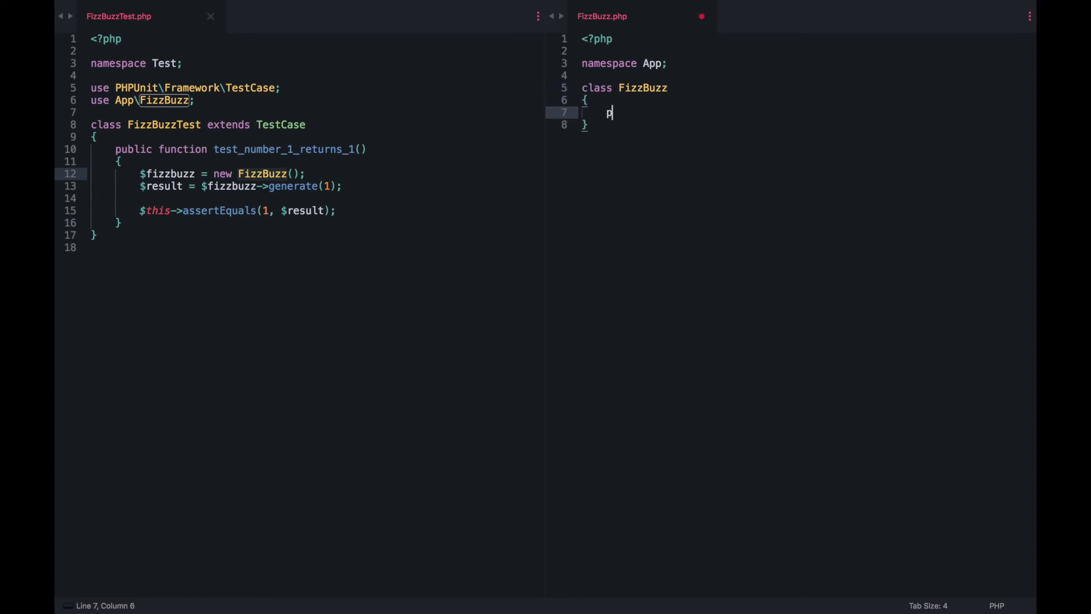
{"action": "type", "text": "u"}
{"action": "key", "text": "BackSpace"}
{"action": "type", "text": "p"}
{"action": "key", "text": "BackSpace"}
{"action": "type", "text": "ublic fu"}
{"action": "type", "text": "nction genere"}
{"action": "key", "text": "BackSpace"}
{"action": "key", "text": "BackSpace"}
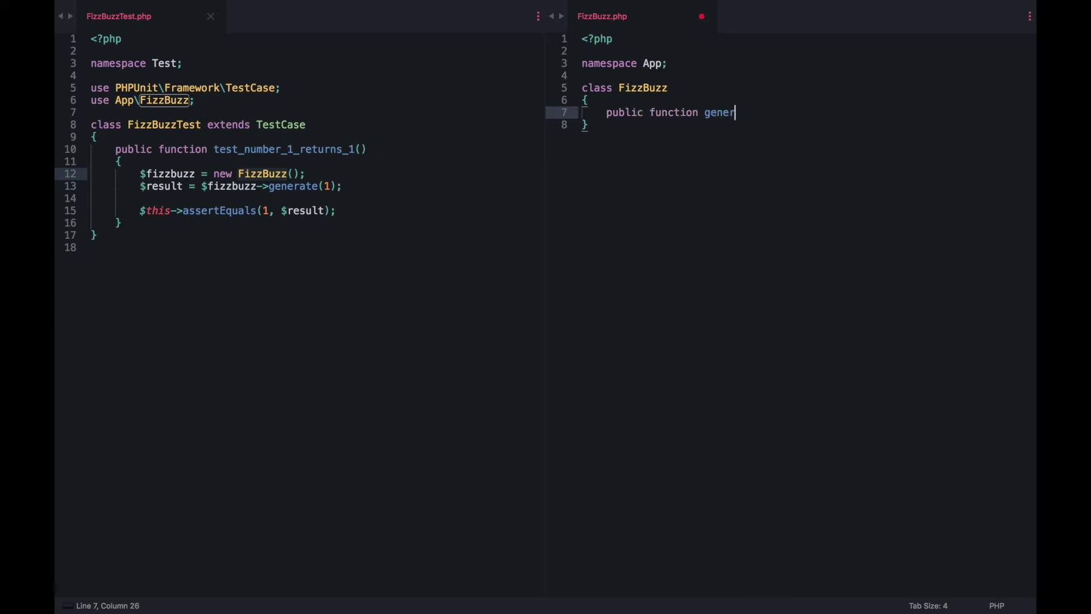
{"action": "type", "text": "rate(){}"}
{"action": "key", "text": "super+s"}
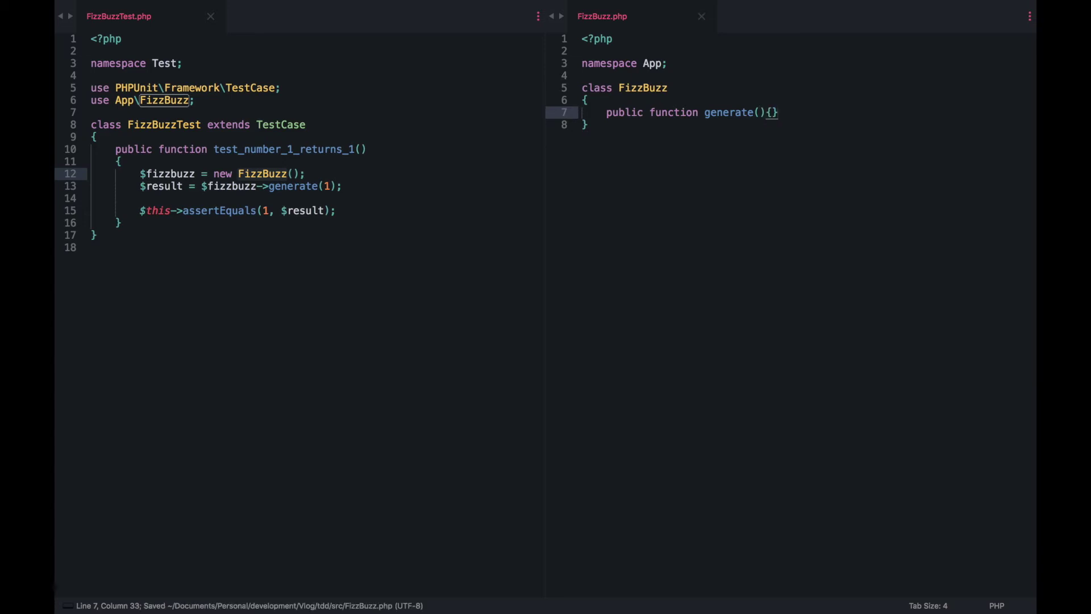
{"action": "key", "text": "super+Tab"}
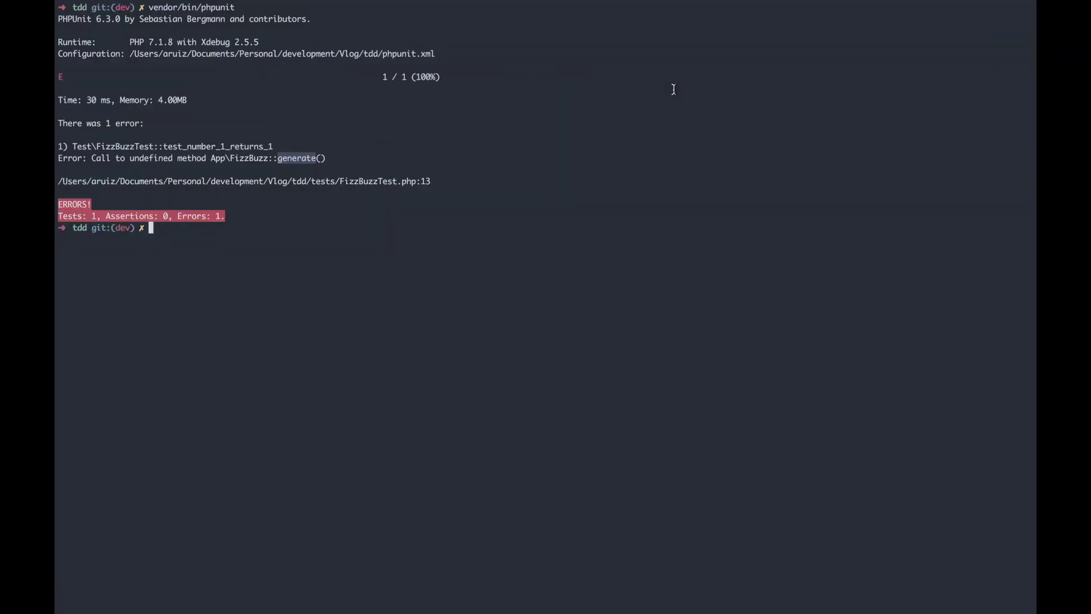
- Rerun vendor/bin/phpunit and highlight the null that fails to match the expected 1
{"action": "key", "text": "Up"}
{"action": "key", "text": "ctrl+l"}
{"action": "key", "text": "Return"}
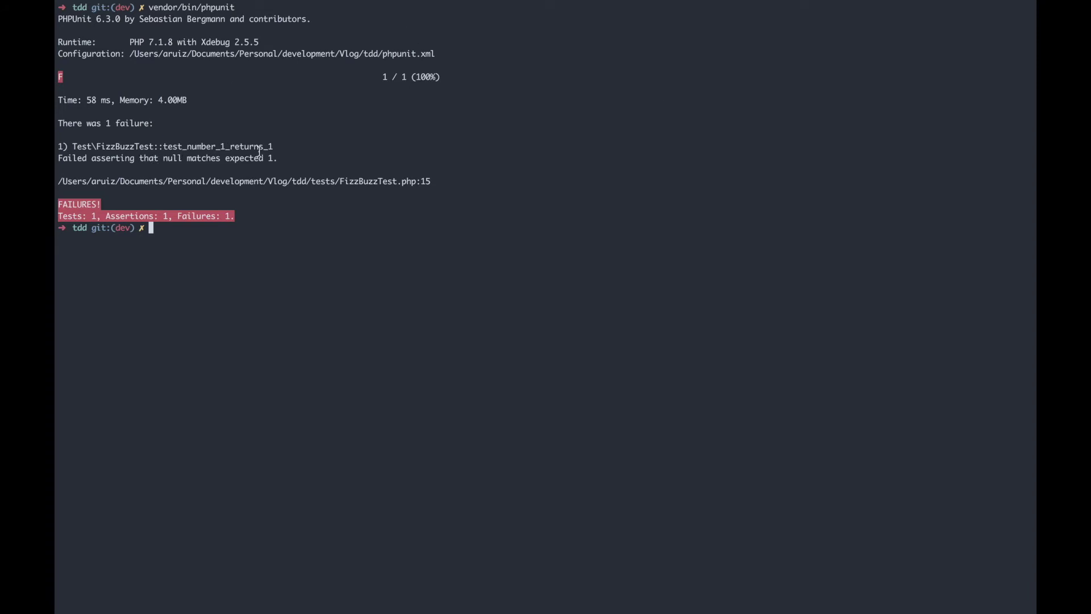
{"action": "left_click_drag", "start_coordinate": [239, 159], "coordinate": [291, 160]}
{"action": "double_click", "coordinate": [167, 157]}
{"action": "left_click_drag", "start_coordinate": [141, 158], "coordinate": [204, 158]}
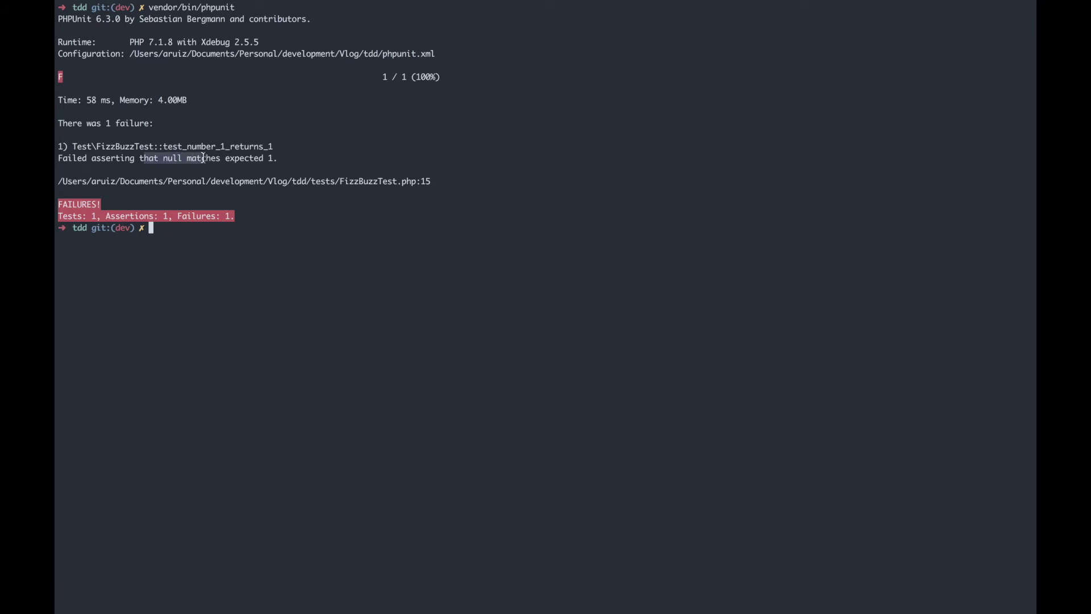
{"action": "key", "text": "super+Tab"}
- Remove the stray parameter from generate() and save FizzBuzz.php
{"action": "key", "text": "super+s"}
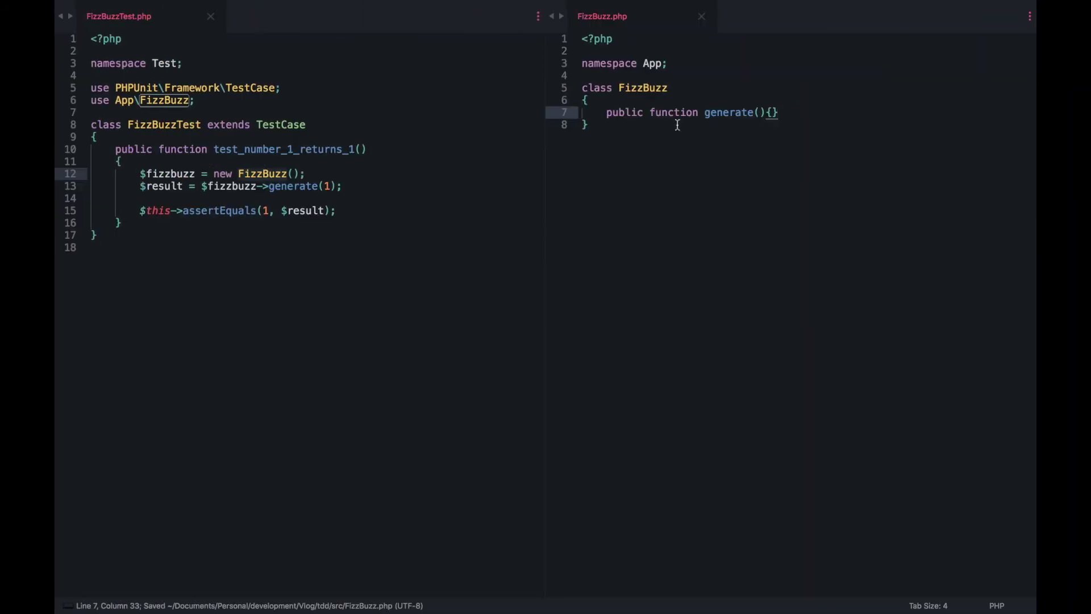
{"action": "left_click", "coordinate": [766, 112]}
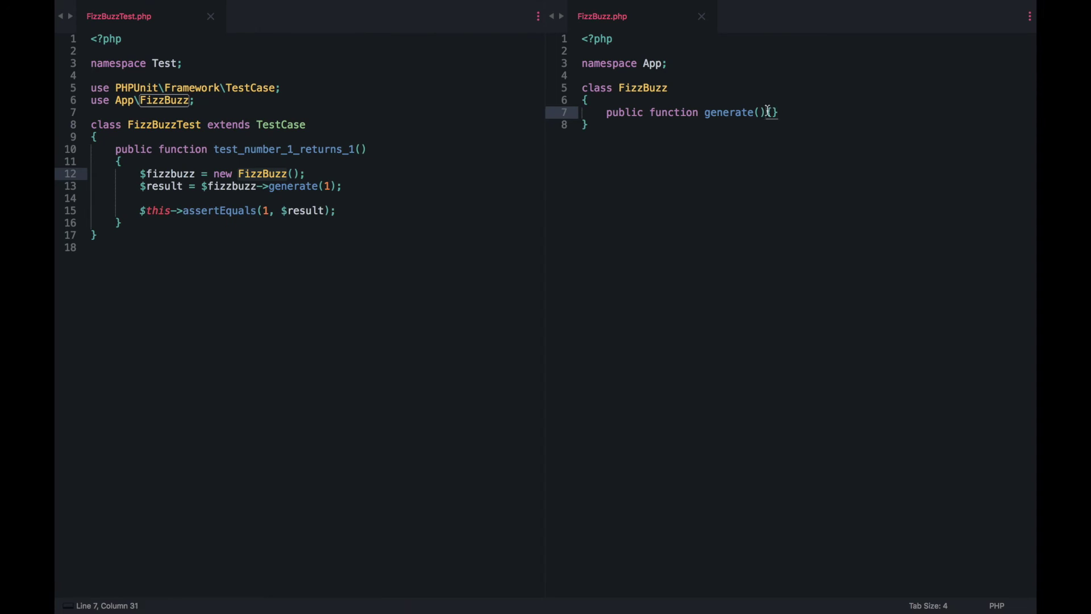
{"action": "key", "text": "Down"}
{"action": "left_click", "coordinate": [758, 112]}
{"action": "type", "text": "$"}
{"action": "type", "text": "number"}
{"action": "key", "text": "ctrl+z"}
{"action": "key", "text": "BackSpace"}
{"action": "key", "text": "Right"}
{"action": "key", "text": "ctrl+s"}
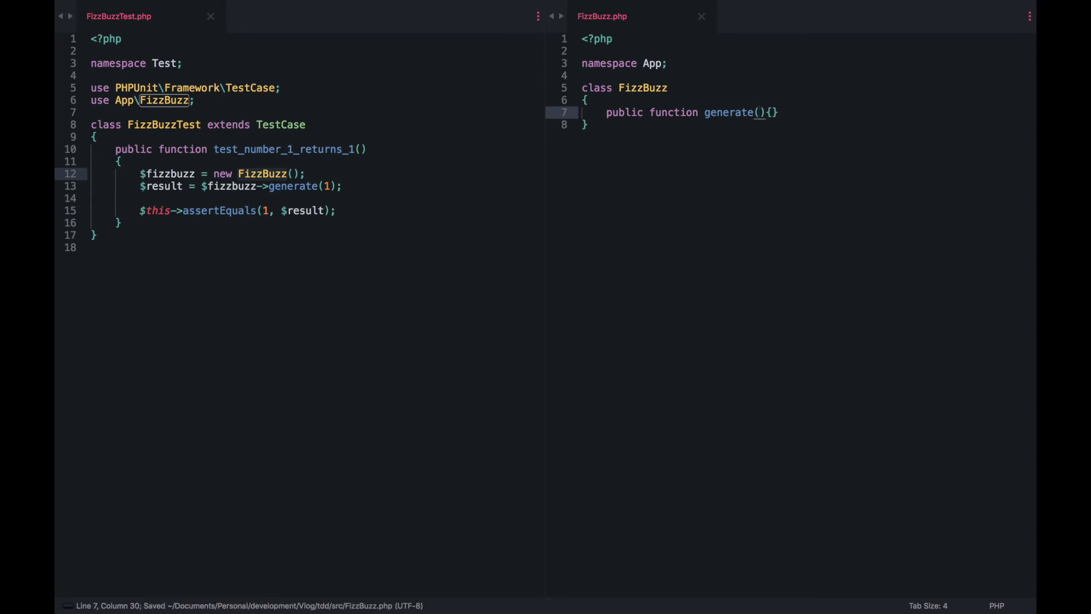
- Spread generate()'s body over separate lines so it returns 1, and save
{"action": "key", "text": "Return"}
{"action": "key", "text": "Right"}
{"action": "key", "text": "Return"}
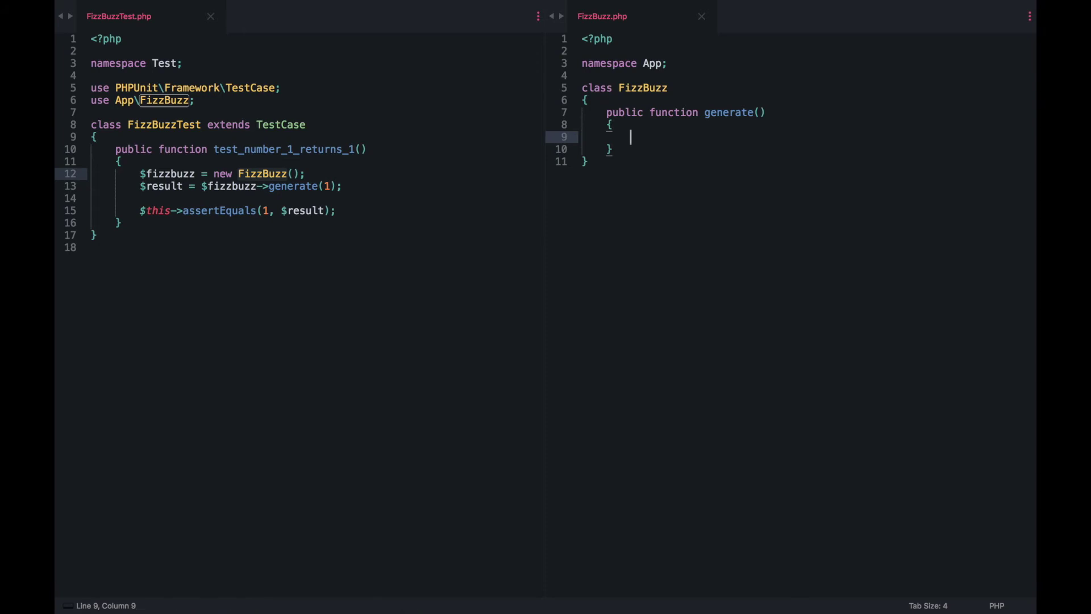
{"action": "type", "text": "return "}
{"action": "type", "text": "1;"}
{"action": "key", "text": "super+s"}
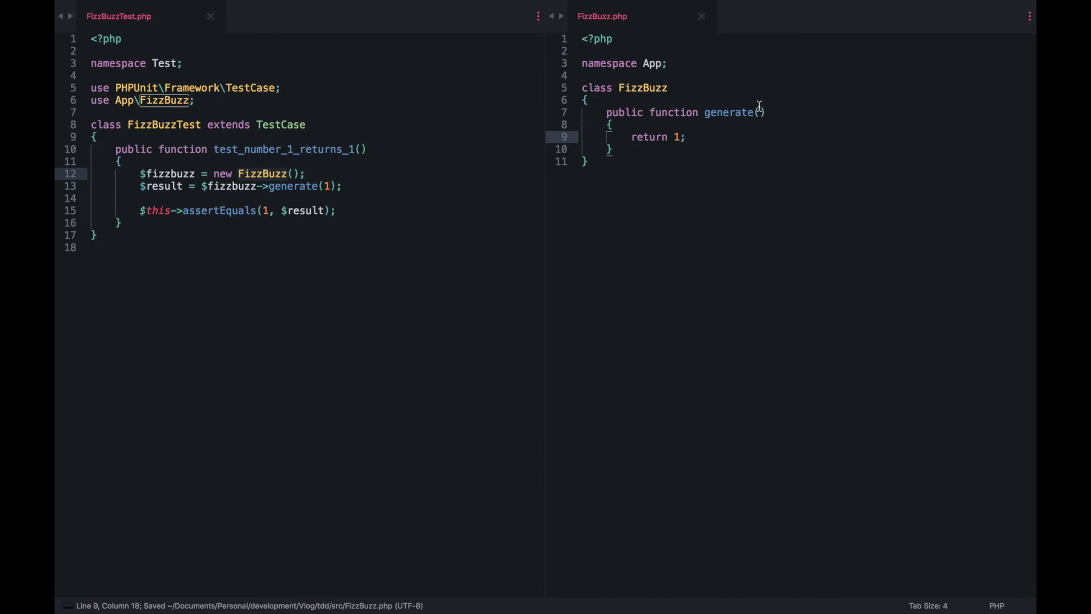
{"action": "key", "text": "super+Tab"}
- Clear iTerm and run PHPUnit, getting OK with 1 test and 1 assertion
{"action": "key", "text": "ctrl+l"}
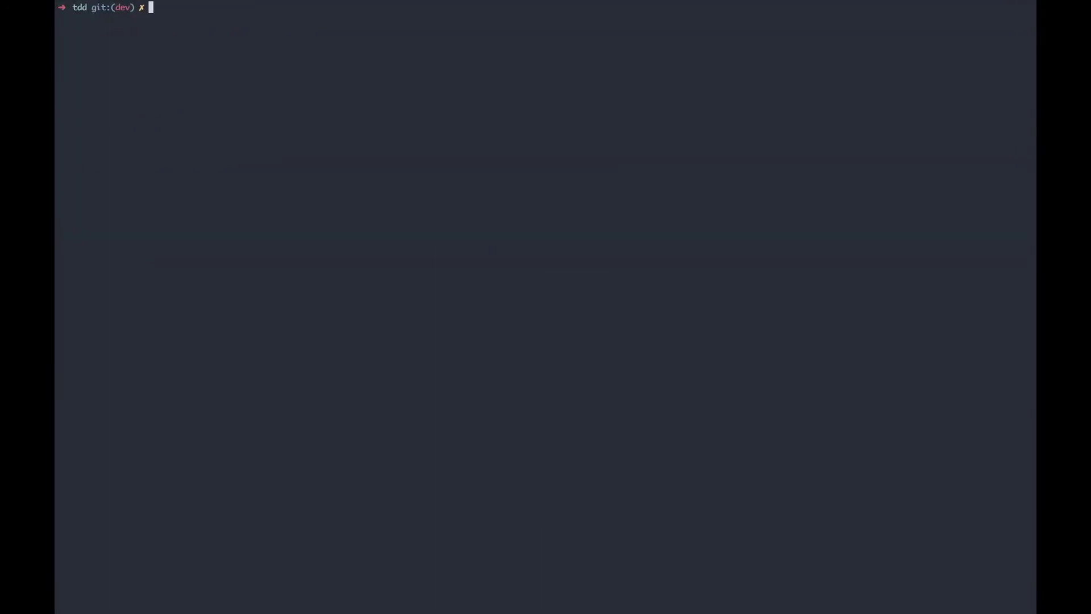
{"action": "type", "text": "vendor/bin/phpunit"}
{"action": "key", "text": "Return"}
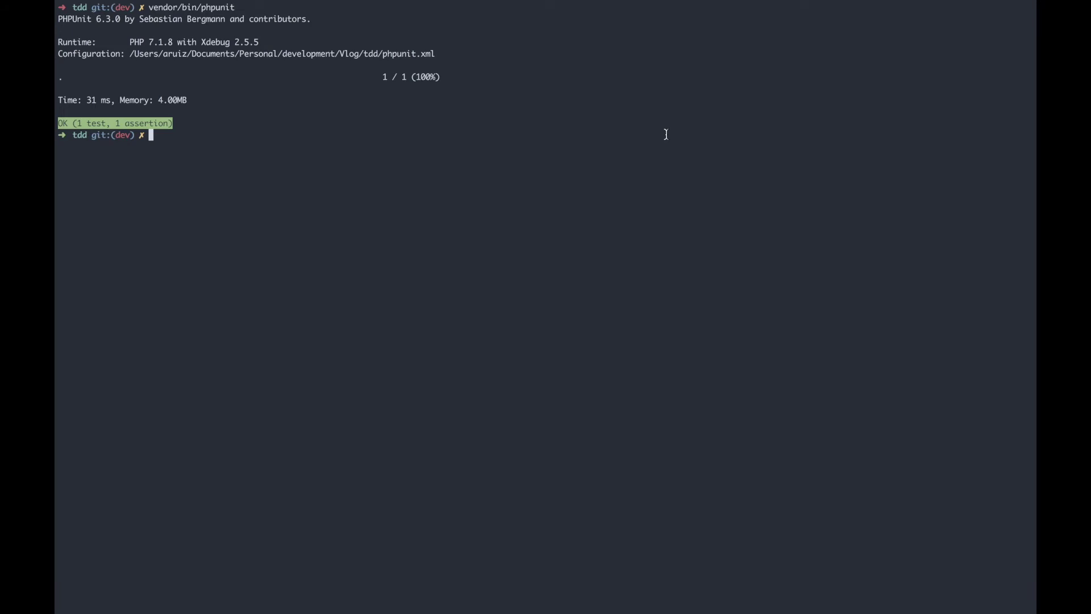
{"action": "key", "text": "alt+Tab"}
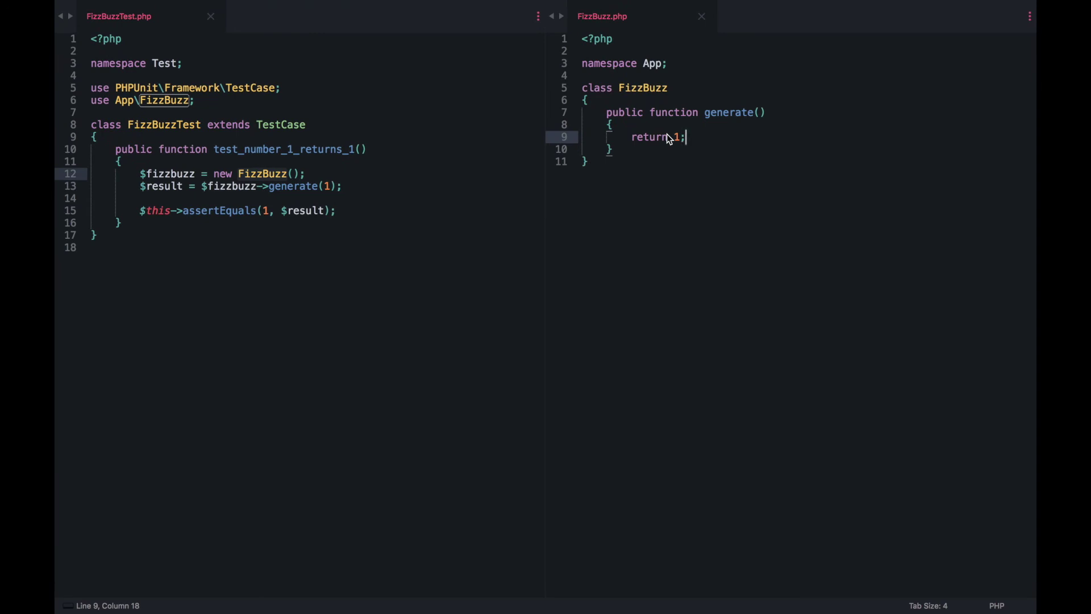
{"action": "left_click", "coordinate": [190, 186]}
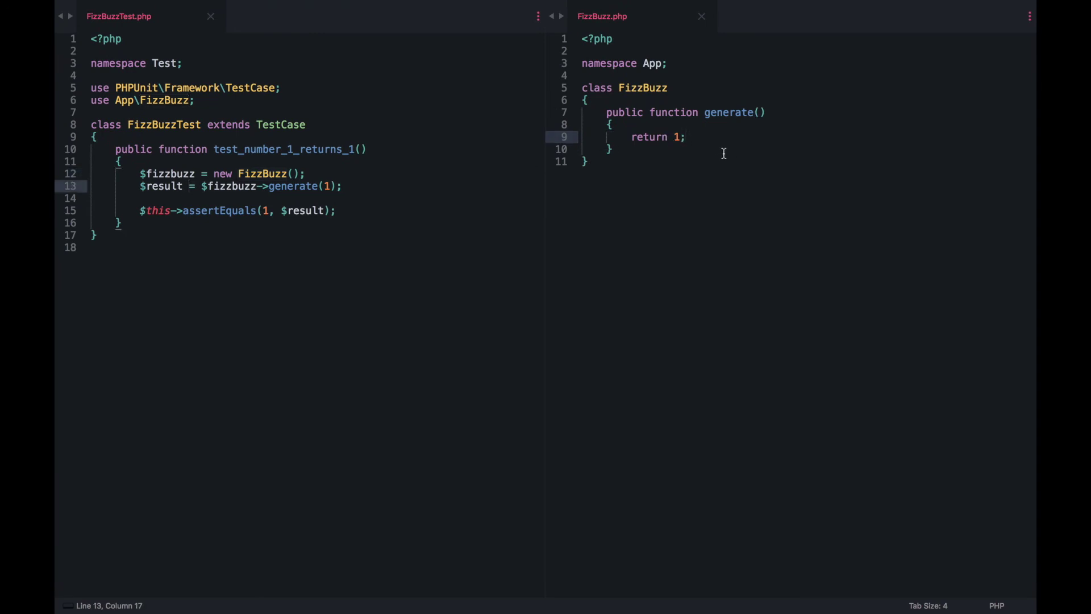
{"action": "left_click_drag", "start_coordinate": [632, 136], "coordinate": [686, 137]}
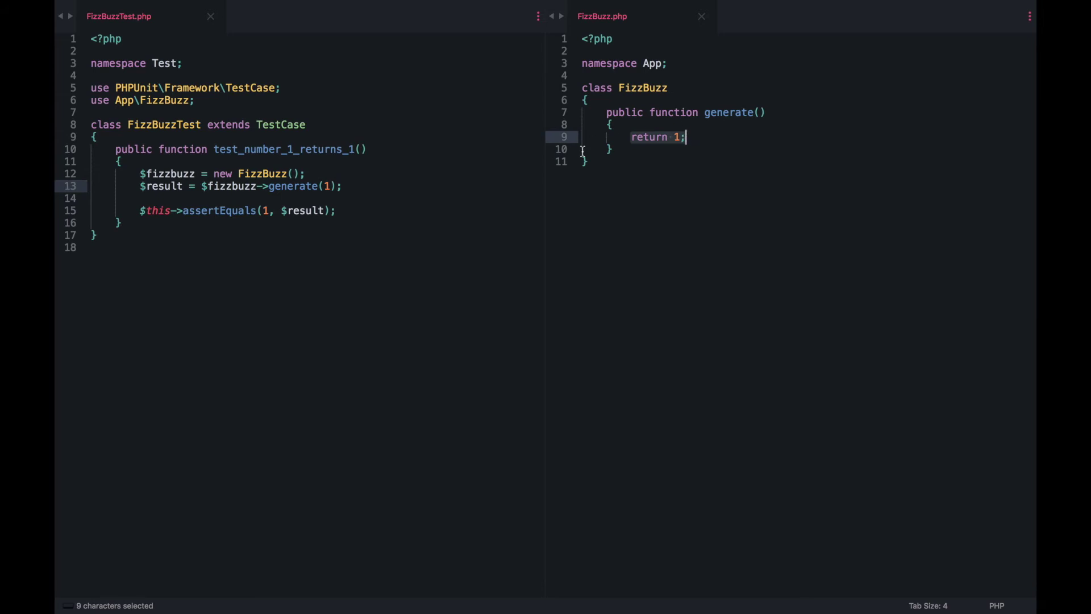
{"action": "left_click", "coordinate": [614, 124]}
{"action": "key", "text": "Down"}
{"action": "key", "text": "Down"}
{"action": "key", "text": "Down"}
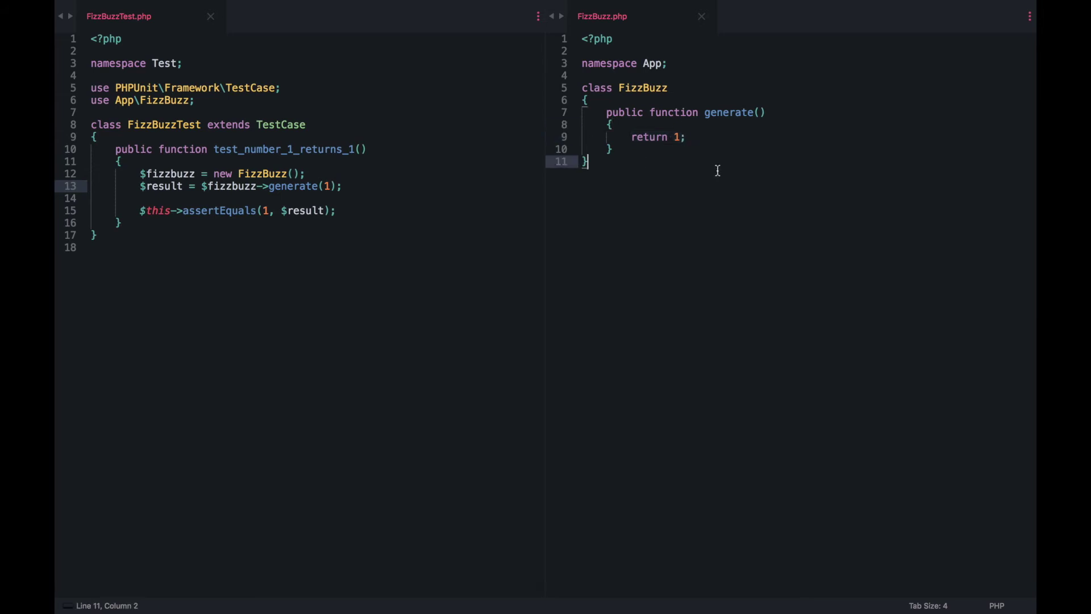
{"action": "key", "text": "super+s"}
{"action": "left_click", "coordinate": [650, 137]}
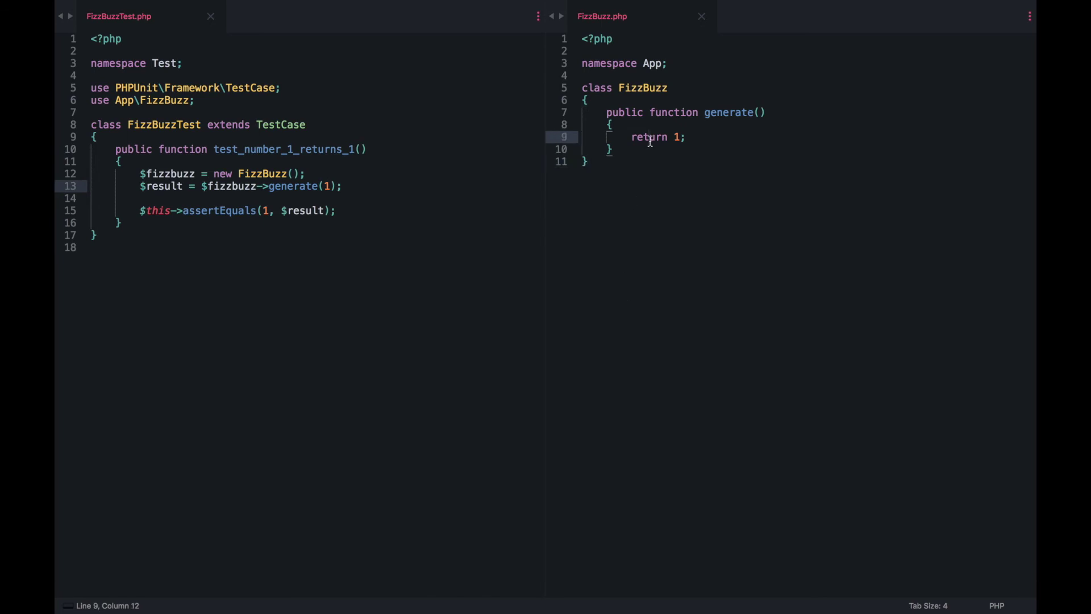
- Give generate() an int $number parameter, return $number instead of 1, and save
{"action": "left_click", "coordinate": [759, 113]}
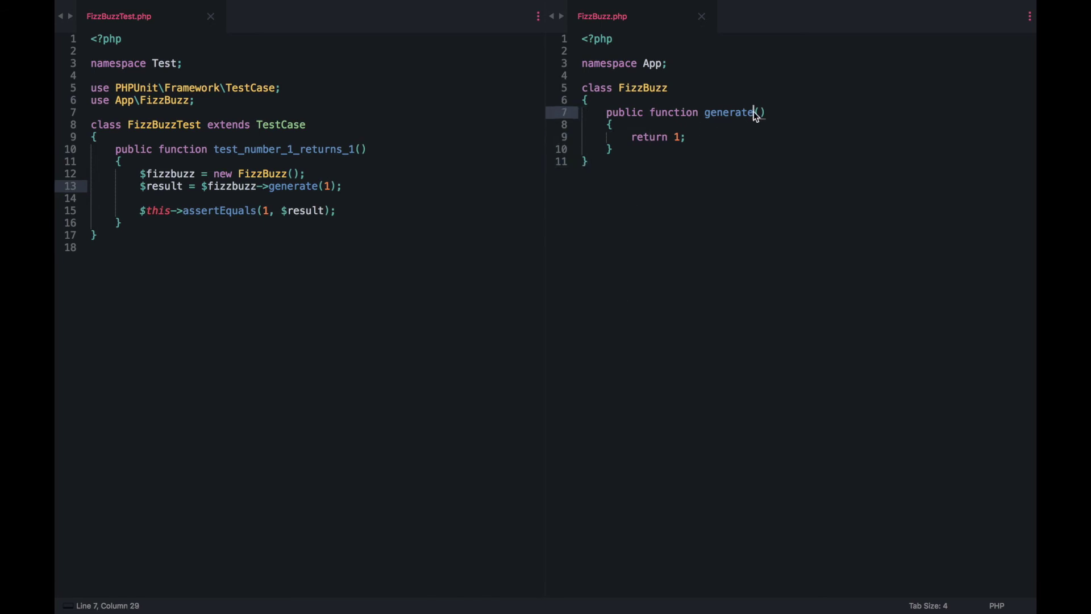
{"action": "type", "text": "int"}
{"action": "type", "text": " $number"}
{"action": "key", "text": "ctrl+s"}
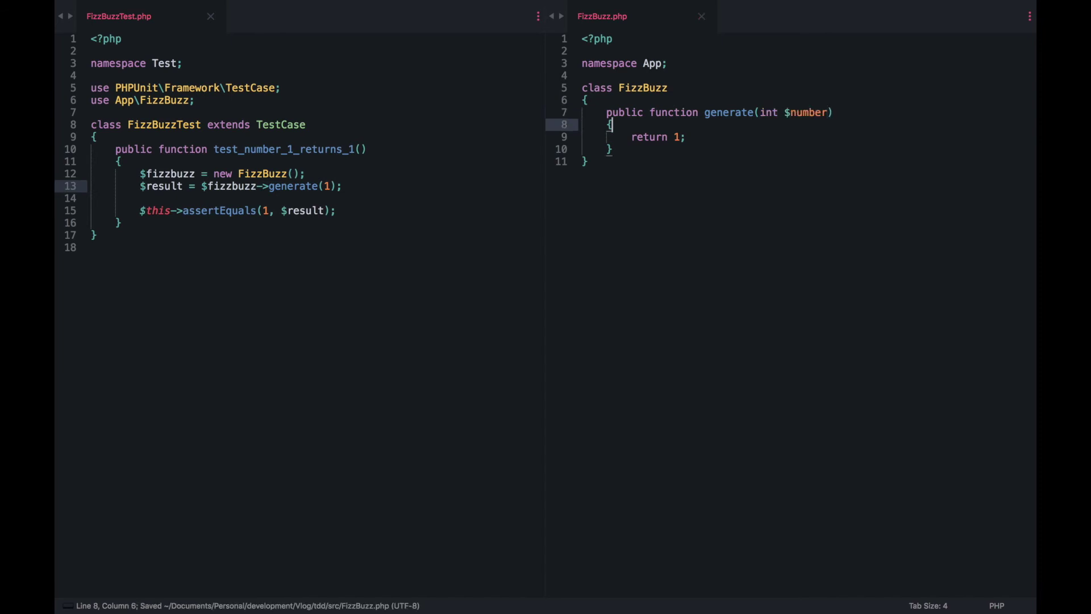
{"action": "key", "text": "Down"}
{"action": "key", "text": "Down"}
{"action": "key", "text": "Left"}
{"action": "key", "text": "BackSpace"}
{"action": "type", "text": "$"}
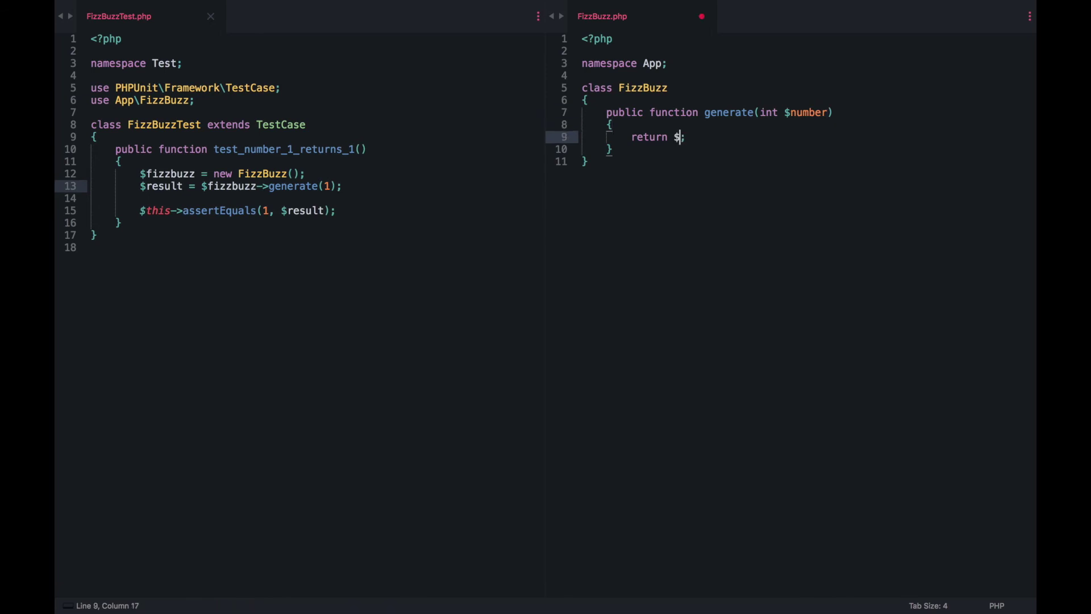
{"action": "type", "text": "number"}
{"action": "key", "text": "ctrl+s"}
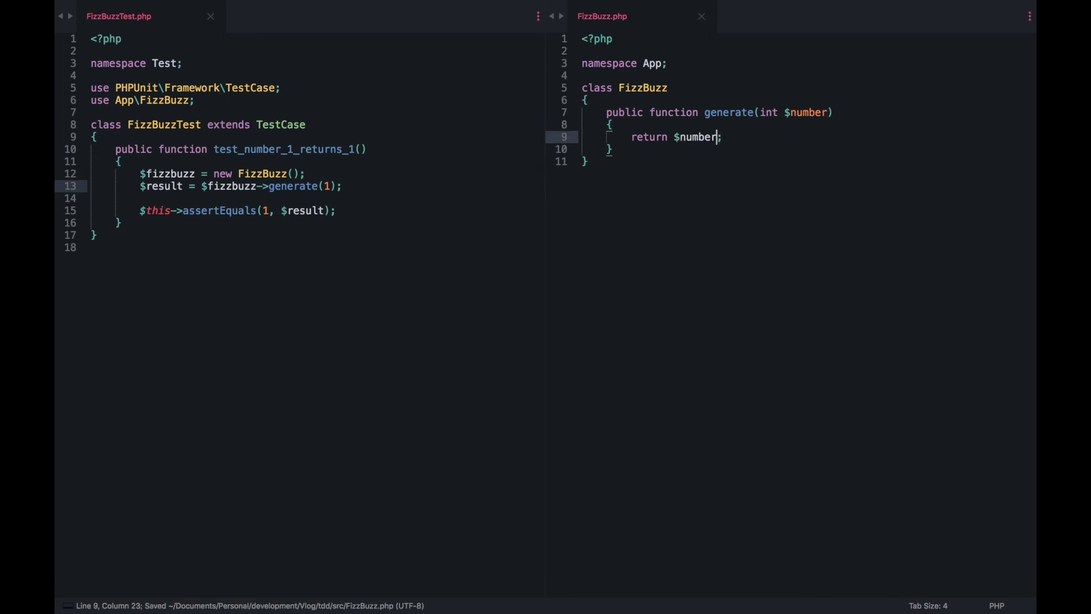
- Add sketch note lines '1 -> 1 --> 1' and '2 --> 1 --> 2' above generate()
{"action": "left_click", "coordinate": [646, 112]}
{"action": "key", "text": "ctrl+shift+Return"}
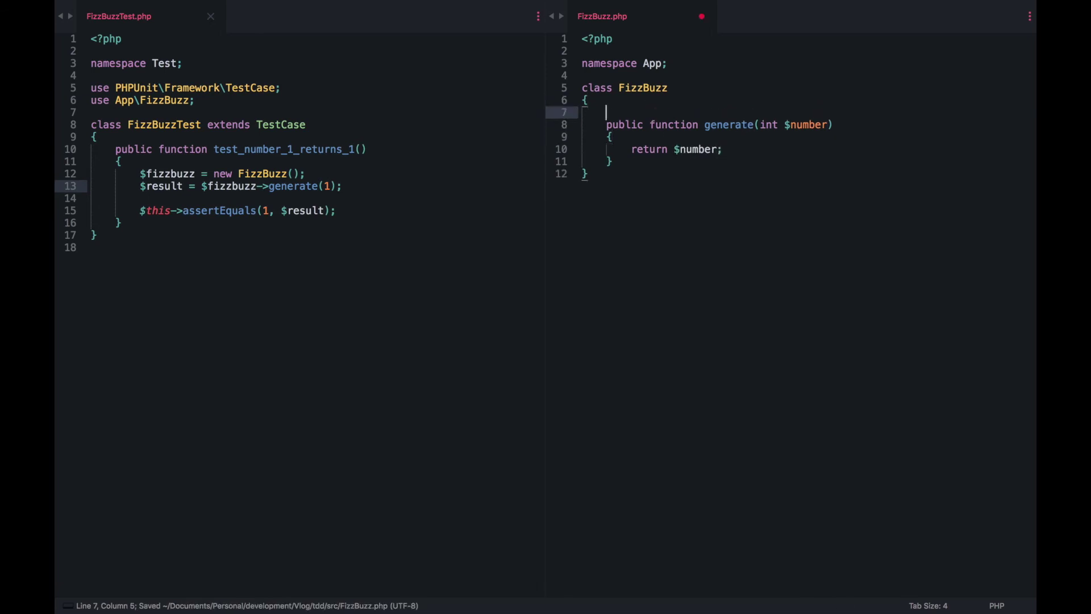
{"action": "type", "text": "/1 -"}
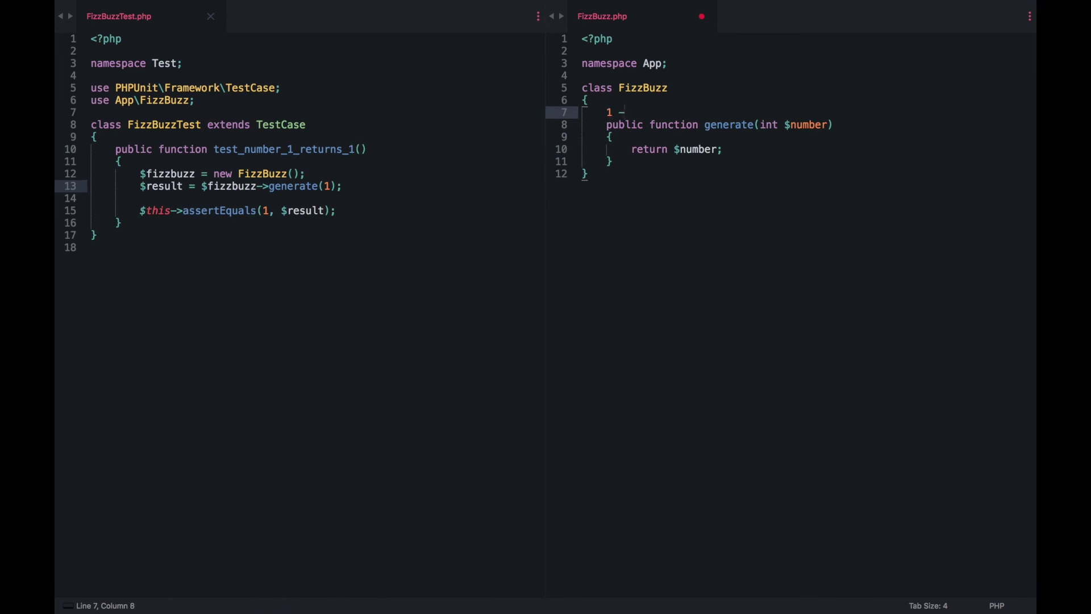
{"action": "type", "text": "> 1"}
{"action": "type", "text": " --> 1"}
{"action": "key", "text": "Return"}
{"action": "type", "text": "2"}
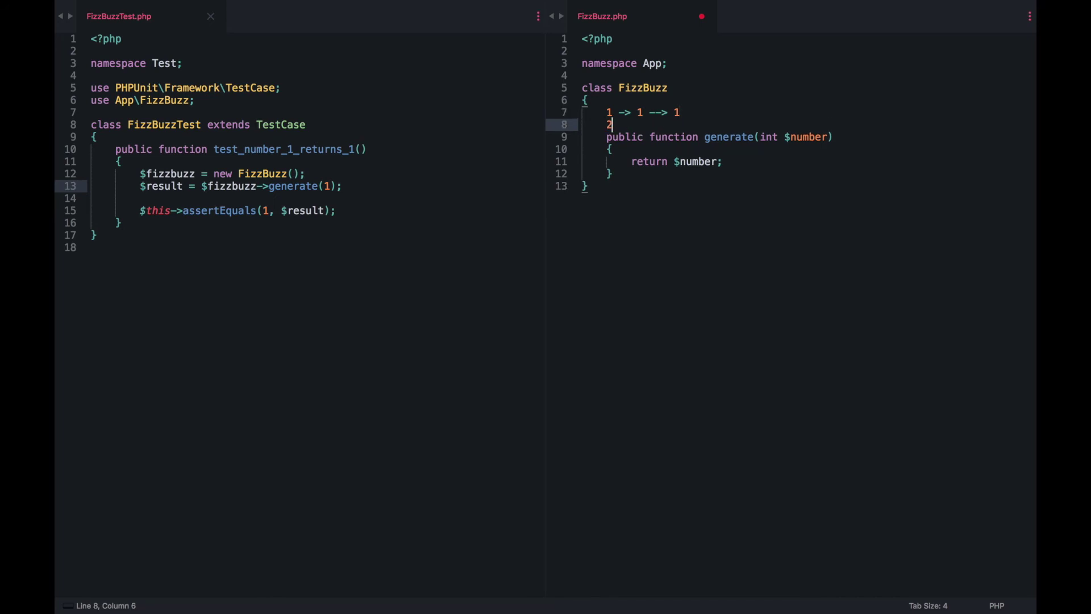
{"action": "type", "text": " -"}
{"action": "type", "text": "-> 1 --> 2"}
- Delete the two sketch note lines above generate() and save
{"action": "key", "text": "shift+Home"}
{"action": "key", "text": "shift+Home"}
{"action": "key", "text": "shift+Up"}
{"action": "key", "text": "BackSpace"}
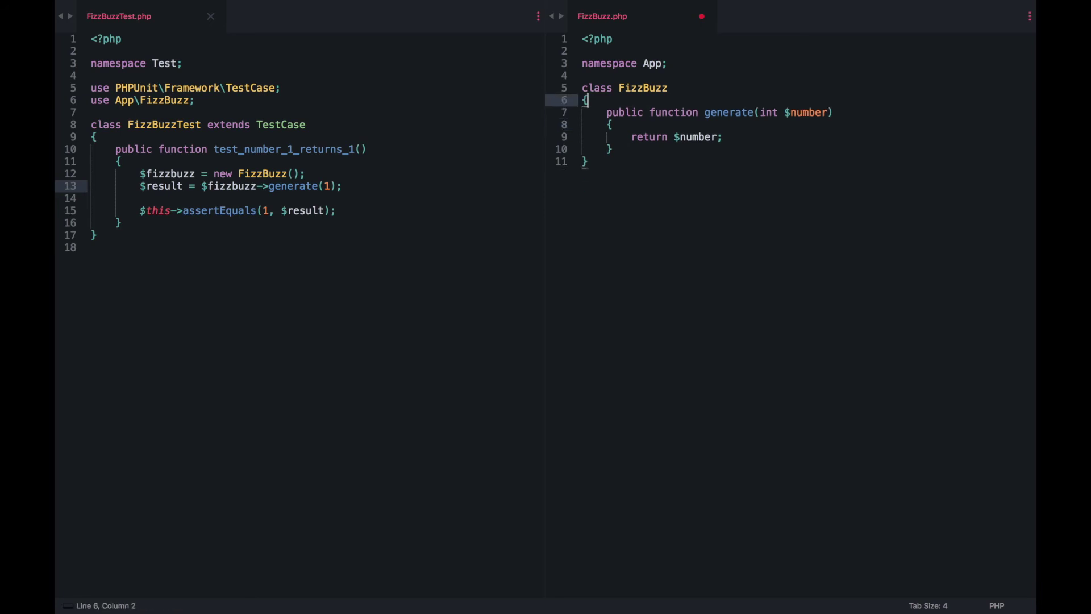
{"action": "key", "text": "BackSpace"}
{"action": "key", "text": "ctrl+s"}
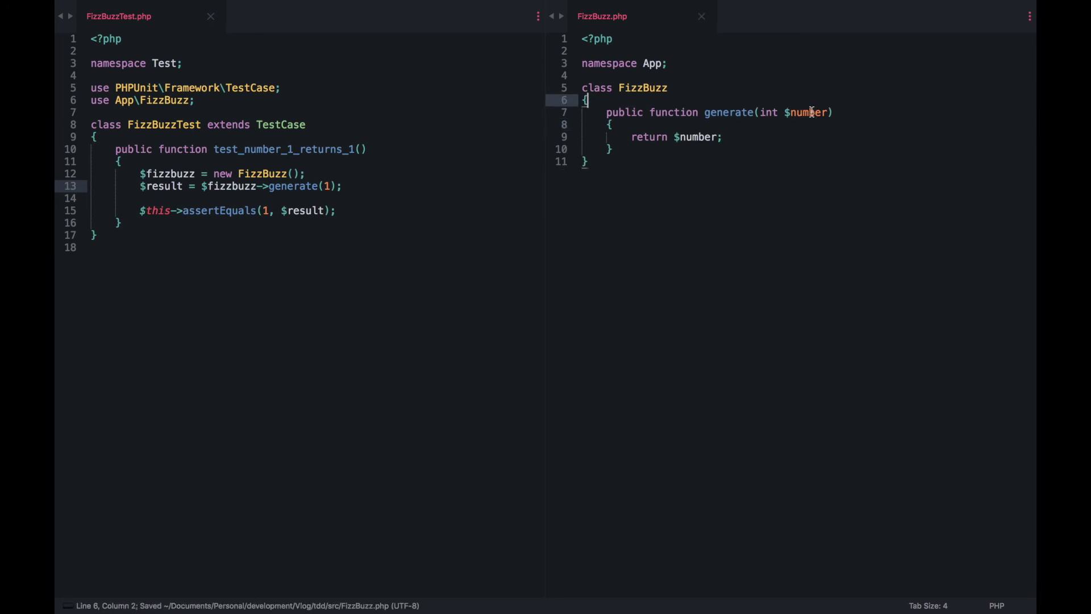
- Drop the $number parameter, make generate() return 1 again, and save
{"action": "double_click", "coordinate": [810, 112]}
{"action": "key", "text": "BackSpace"}
{"action": "key", "text": "BackSpace"}
{"action": "key", "text": "BackSpace"}
{"action": "key", "text": "BackSpace"}
{"action": "key", "text": "BackSpace"}
{"action": "key", "text": "BackSpace"}
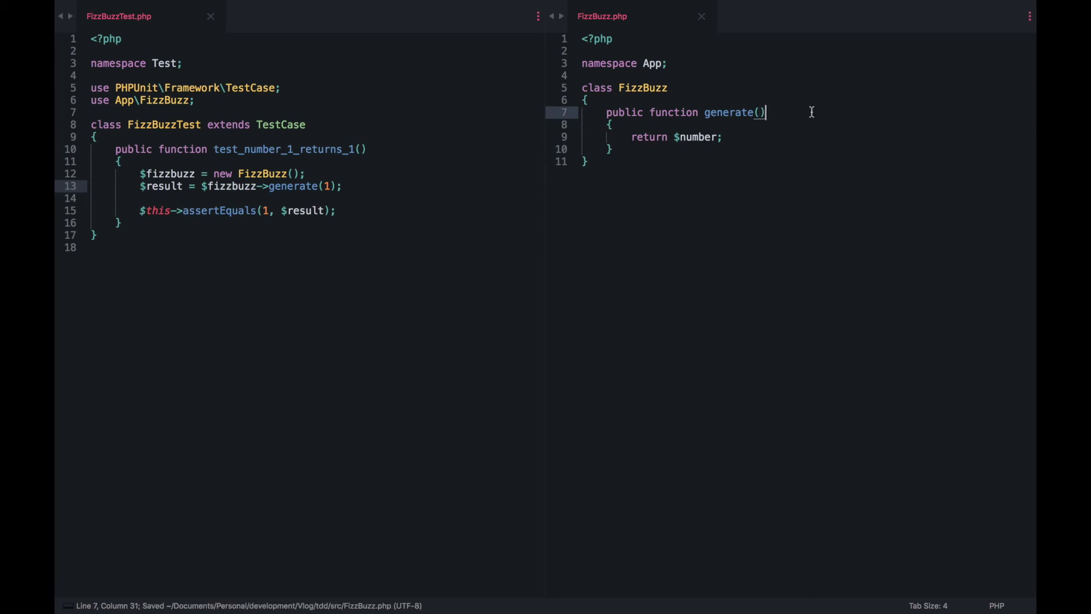
{"action": "key", "text": "Down"}
{"action": "key", "text": "Left"}
{"action": "key", "text": "shift+Right"}
{"action": "key", "text": "shift+Right"}
{"action": "double_click", "coordinate": [703, 130]}
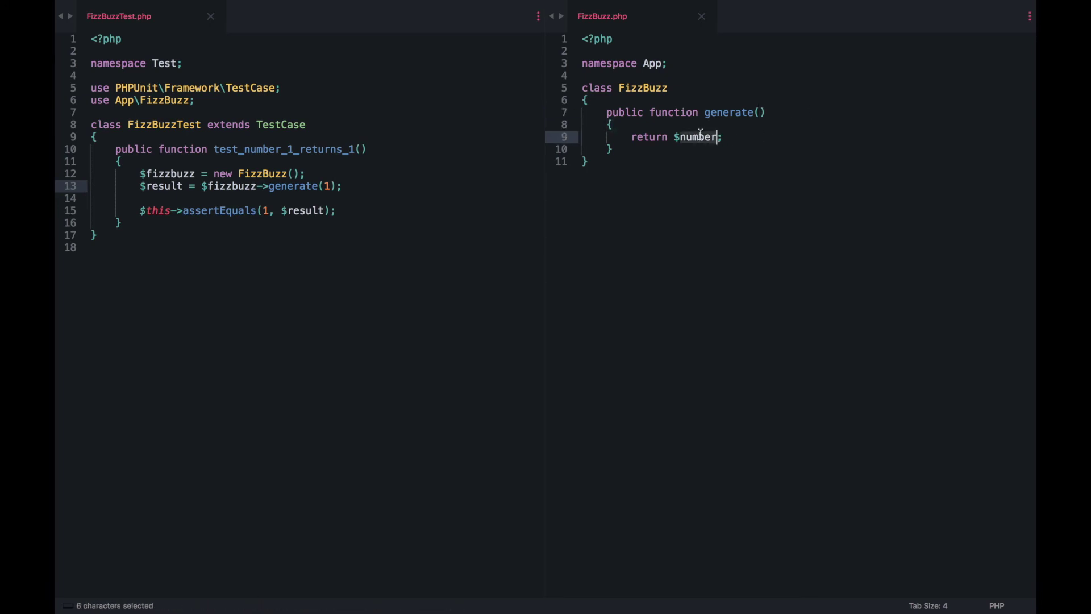
{"action": "key", "text": "BackSpace"}
{"action": "key", "text": "BackSpace"}
{"action": "type", "text": "1"}
{"action": "key", "text": "ctrl+s"}
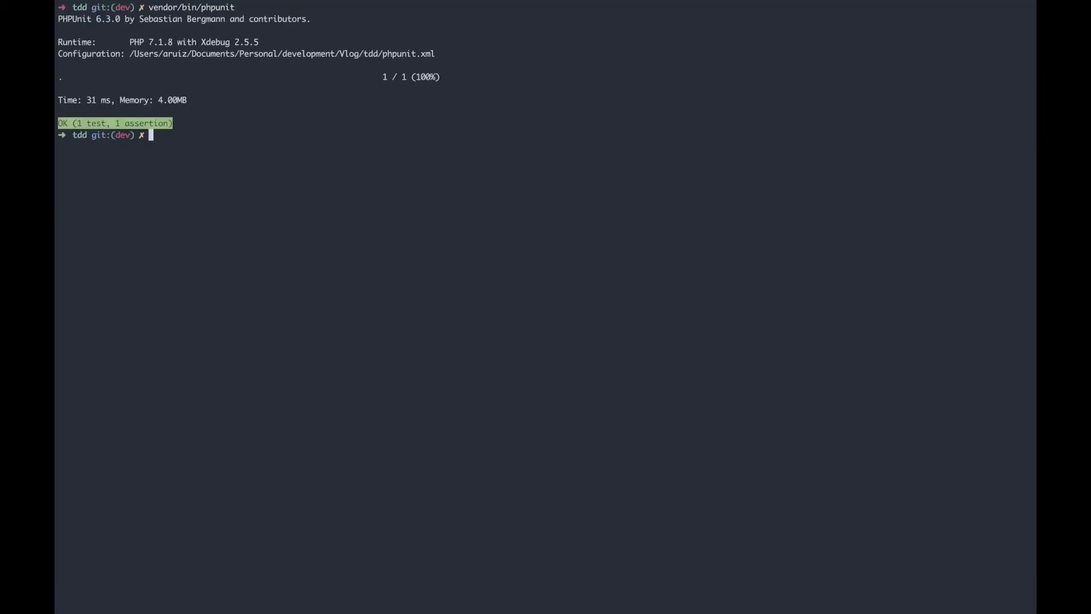
{"action": "key", "text": "super+Tab"}
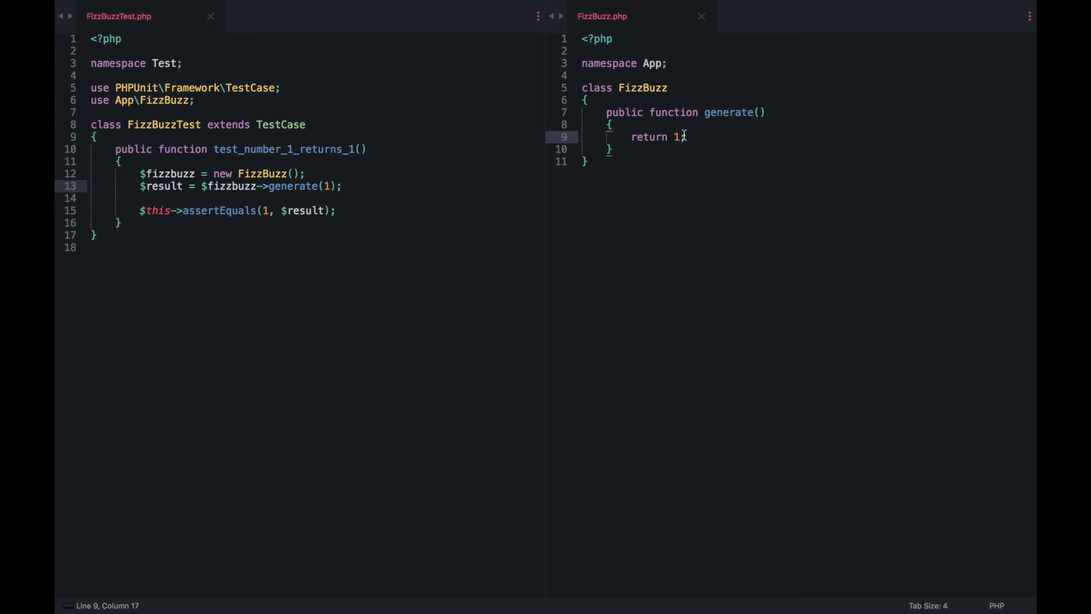
- Add an empty public method test_number_4_retuns_4 after the first test
{"action": "left_click_drag", "start_coordinate": [630, 138], "coordinate": [773, 140]}
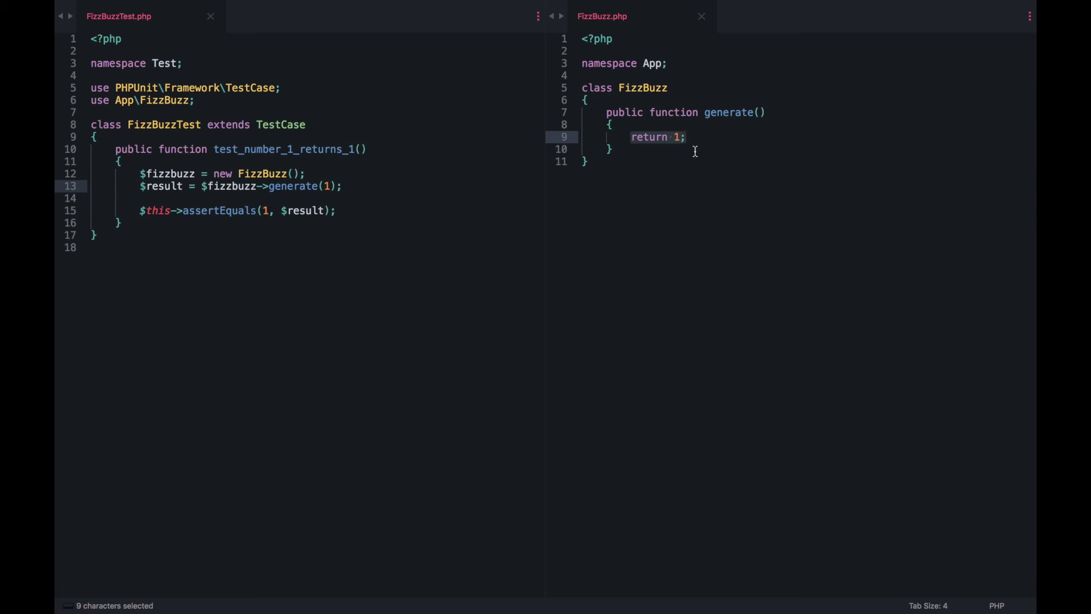
{"action": "double_click", "coordinate": [677, 137]}
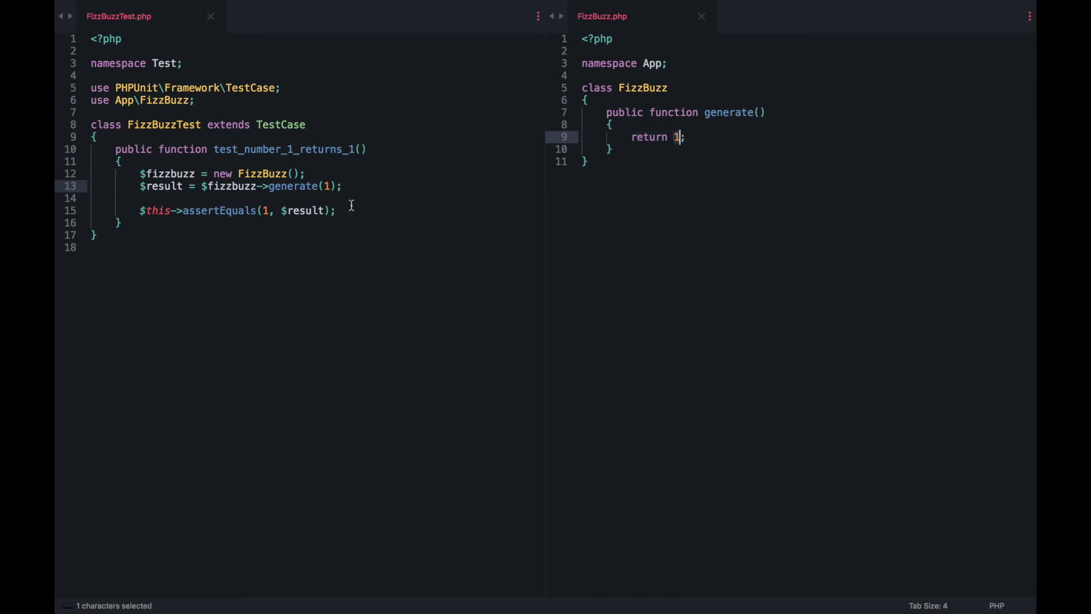
{"action": "left_click", "coordinate": [120, 222]}
{"action": "key", "text": "Return"}
{"action": "key", "text": "Return"}
{"action": "type", "text": "pbu"}
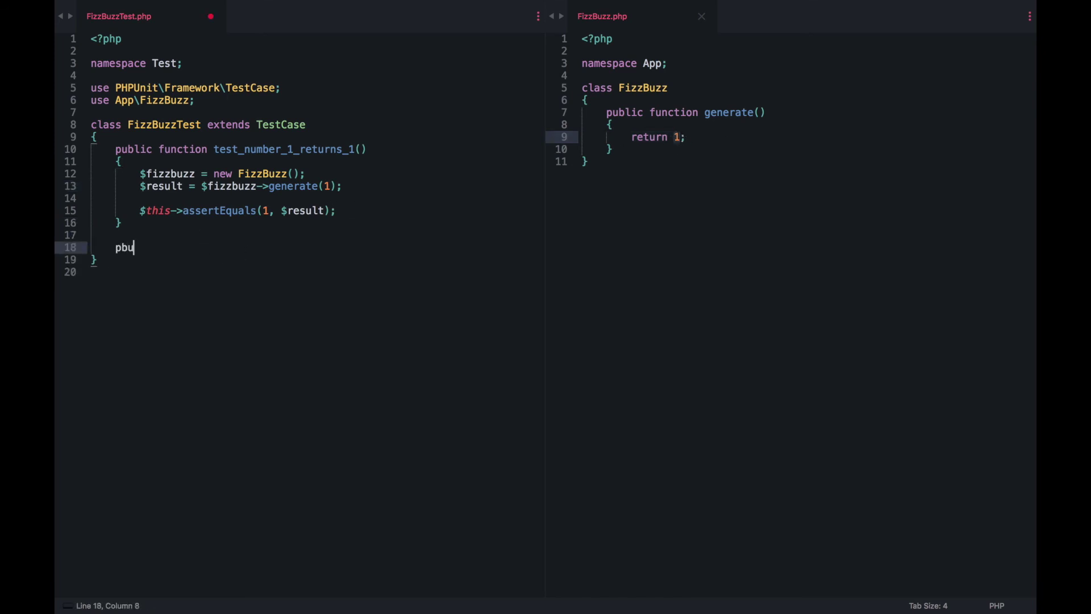
{"action": "key", "text": "BackSpace"}
{"action": "key", "text": "BackSpace"}
{"action": "type", "text": "ublic "}
{"action": "type", "text": "function test"}
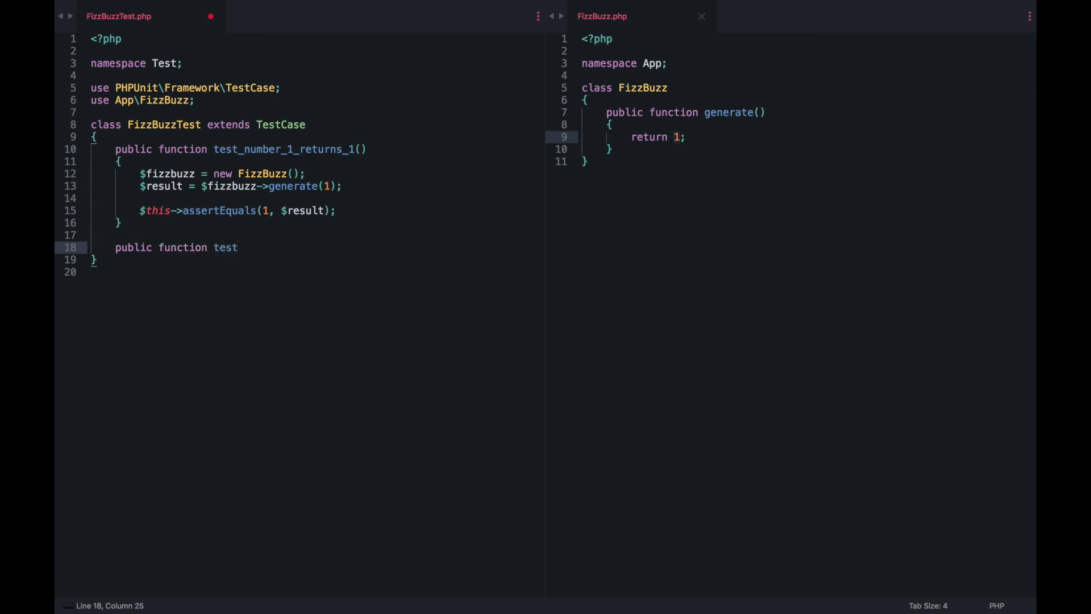
{"action": "type", "text": "_number_4_retuns_4"}
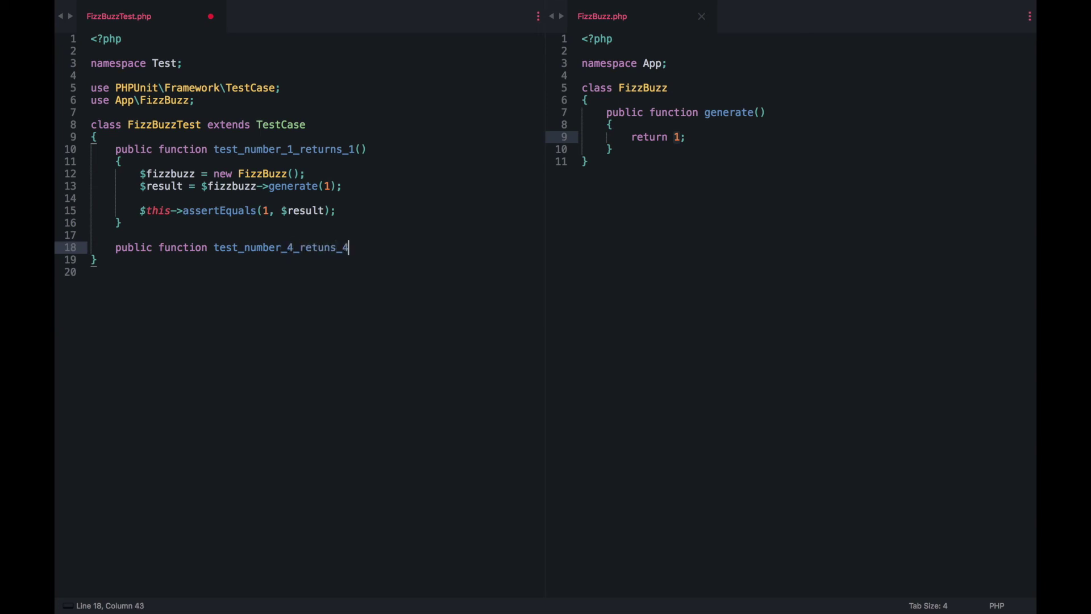
{"action": "type", "text": "("}
{"action": "type", "text": ")"}
{"action": "key", "text": "Return"}
{"action": "type", "text": "{}"}
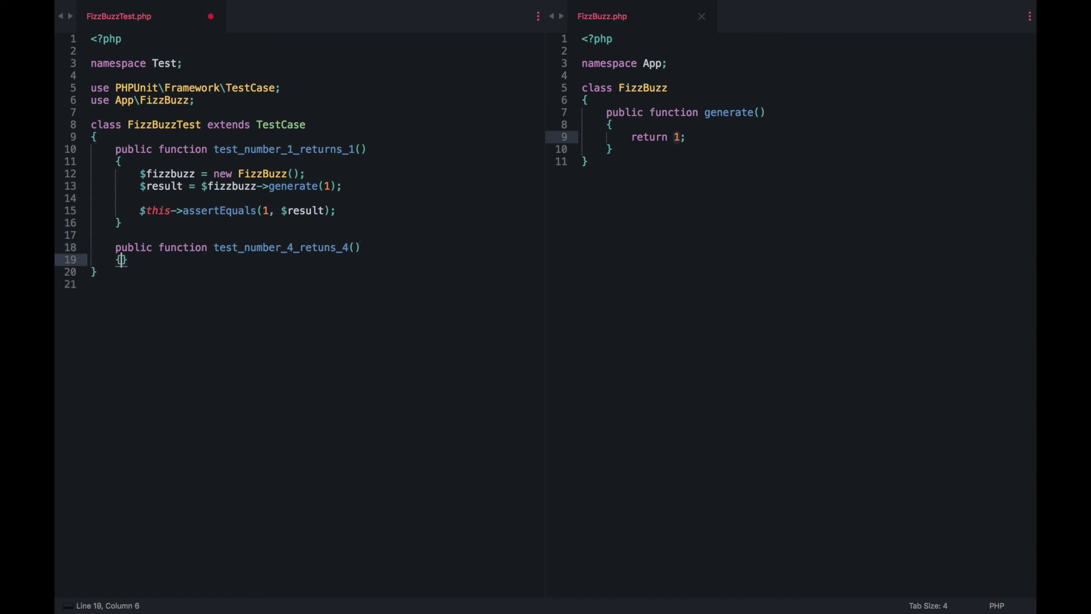
{"action": "key", "text": "Return"}
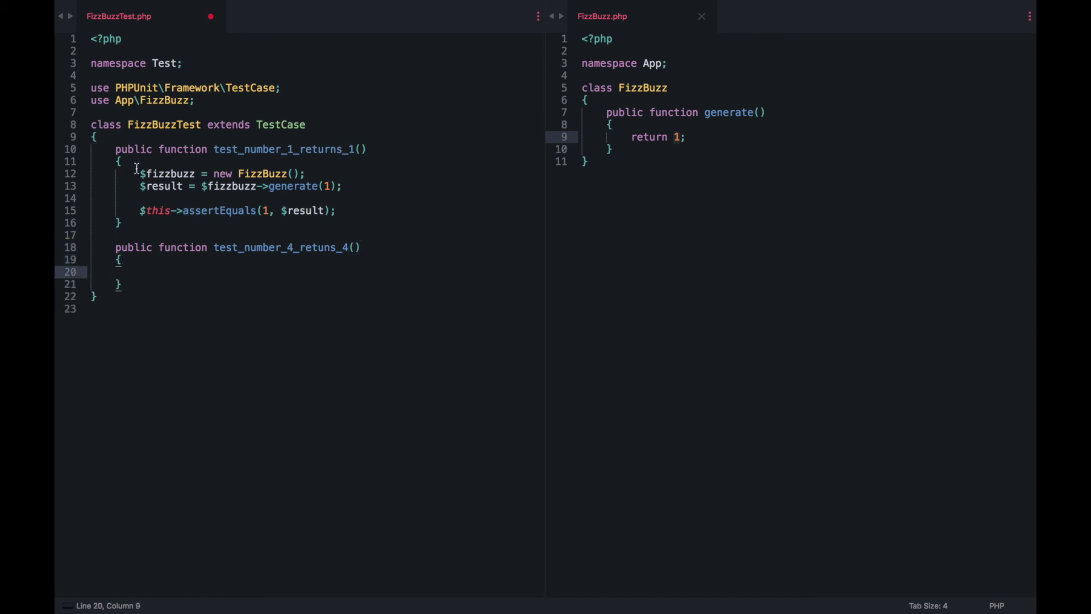
- Copy the first test's body into the new test, change both 1s to 4, and save
{"action": "left_click_drag", "start_coordinate": [140, 173], "coordinate": [389, 211]}
{"action": "key", "text": "super+c"}
{"action": "left_click", "coordinate": [167, 284]}
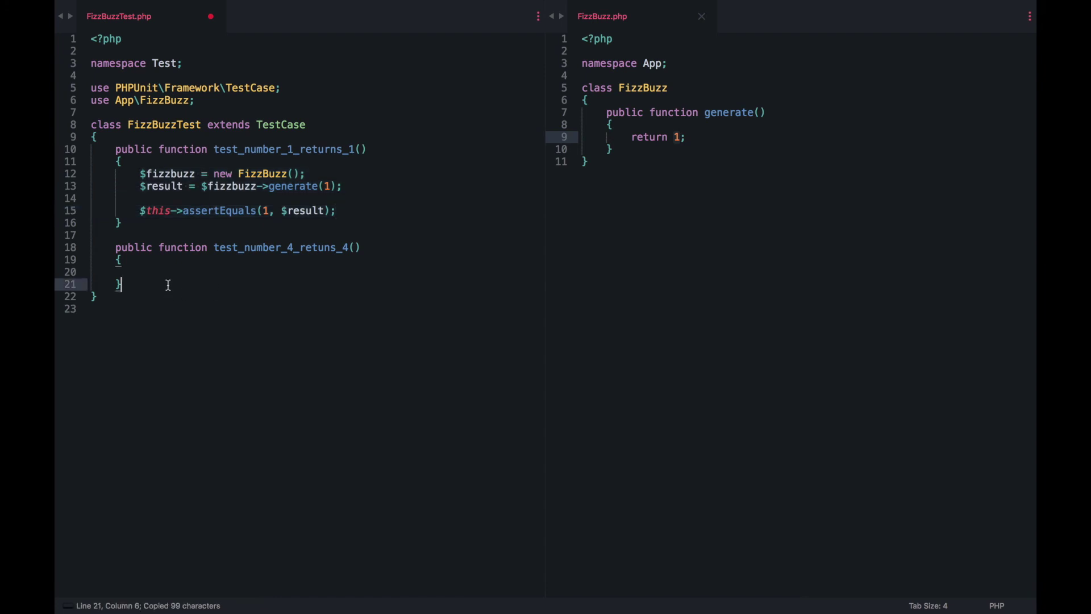
{"action": "key", "text": "super+v"}
{"action": "double_click", "coordinate": [327, 284]}
{"action": "key", "text": "super+d"}
{"action": "type", "text": "4"}
{"action": "key", "text": "super+s"}
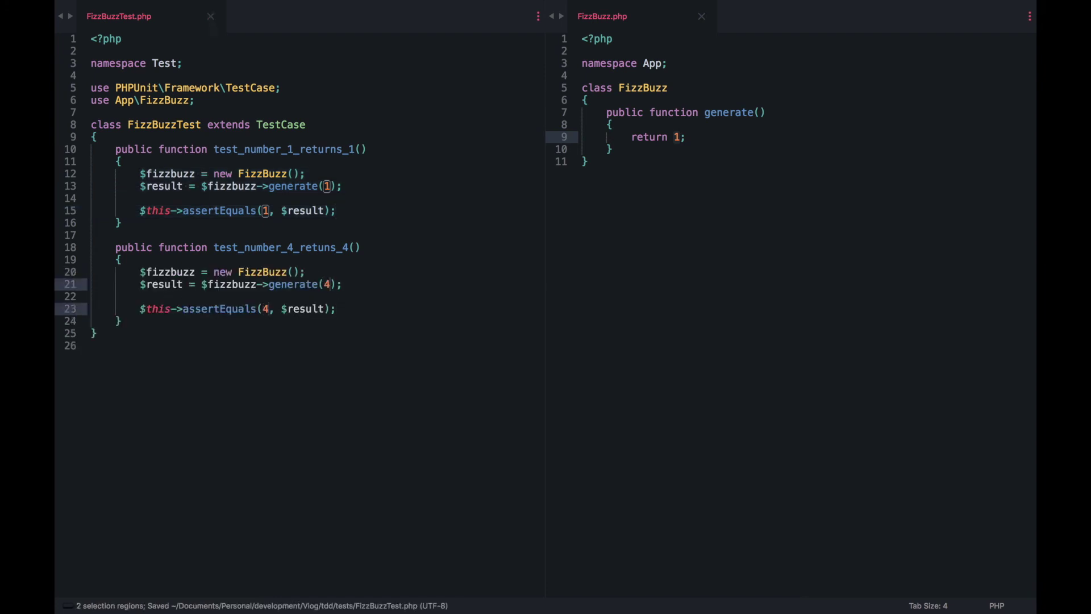
- Walk through the new test's FizzBuzz instantiation, generate(4) call and assertion, then save
{"action": "left_click", "coordinate": [276, 284]}
{"action": "left_click_drag", "start_coordinate": [245, 271], "coordinate": [264, 276]}
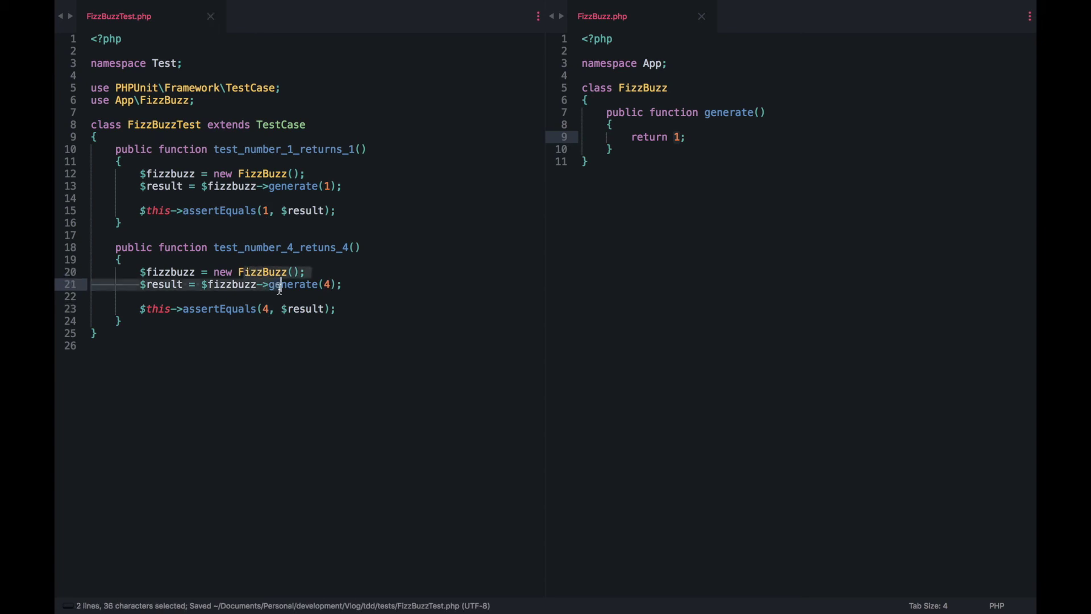
{"action": "double_click", "coordinate": [296, 284]}
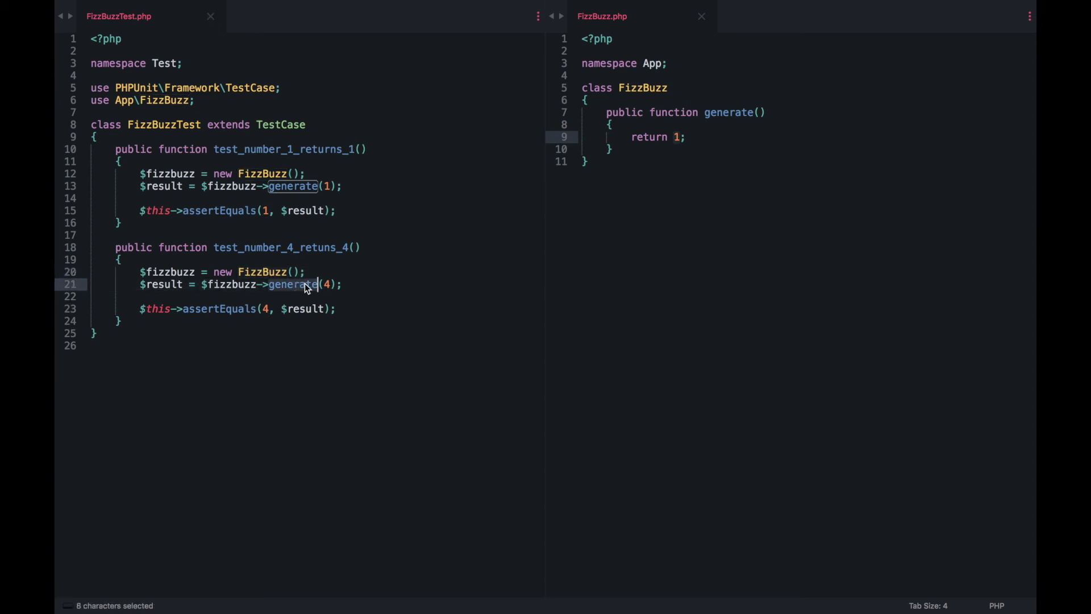
{"action": "left_click", "coordinate": [265, 310]}
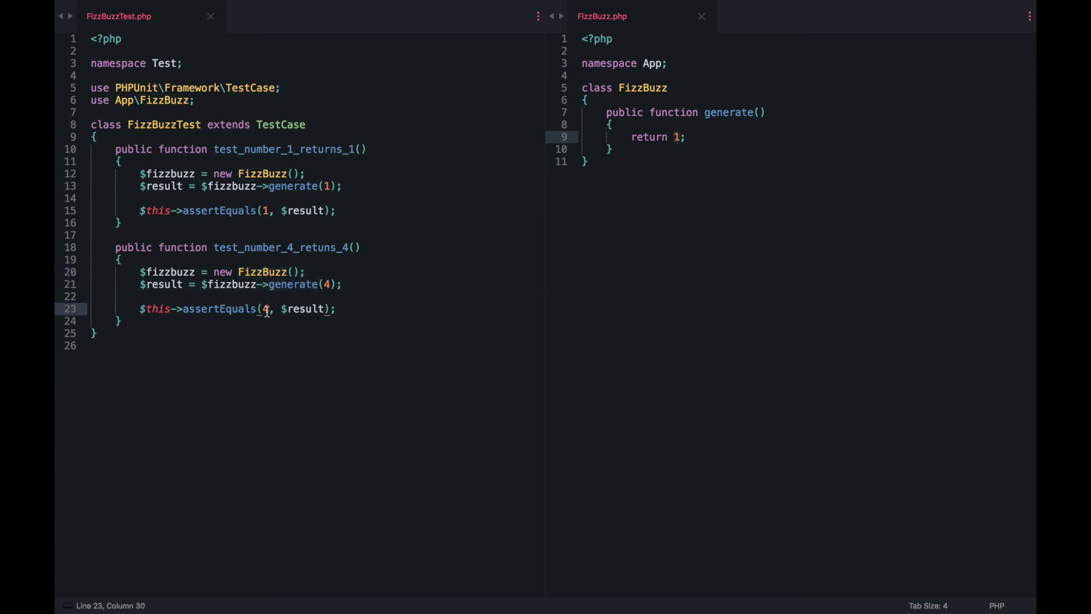
{"action": "key", "text": "shift+Left"}
{"action": "left_click", "coordinate": [304, 309]}
{"action": "double_click", "coordinate": [303, 308]}
{"action": "left_click", "coordinate": [304, 310]}
{"action": "key", "text": "super+s"}
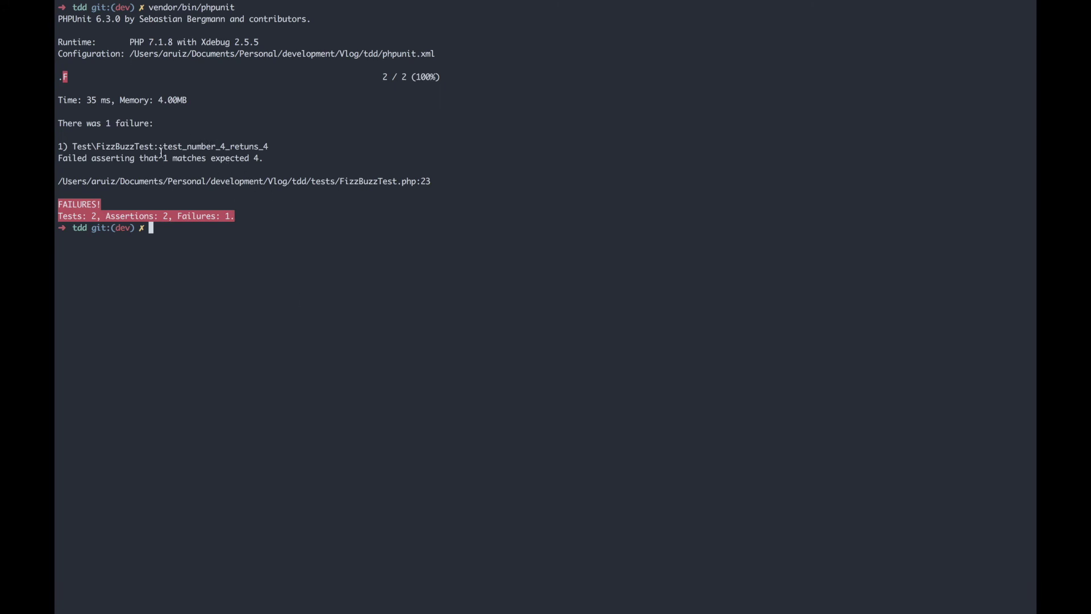
- Highlight the actual value 1 in the failure, then return to Sublime Text and save the test file
{"action": "left_click_drag", "start_coordinate": [146, 158], "coordinate": [177, 155]}
{"action": "key", "text": "super+Tab"}
{"action": "left_click", "coordinate": [214, 201]}
{"action": "key", "text": "super+s"}
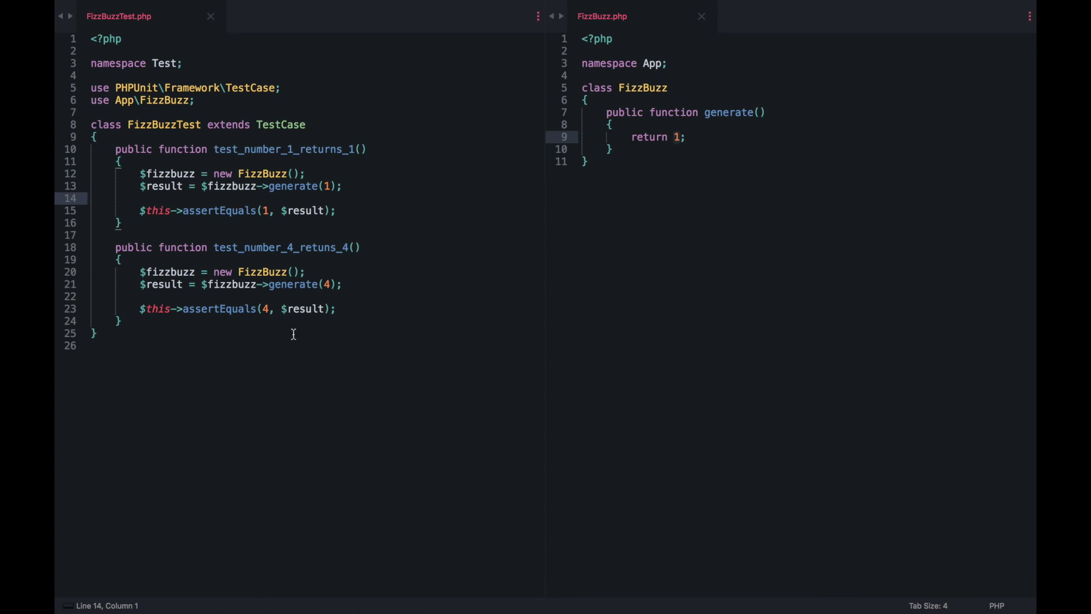
- Add a $number parameter to generate(), return $number instead of 1, and save FizzBuzz.php
{"action": "left_click", "coordinate": [768, 115]}
{"action": "left_click", "coordinate": [759, 114]}
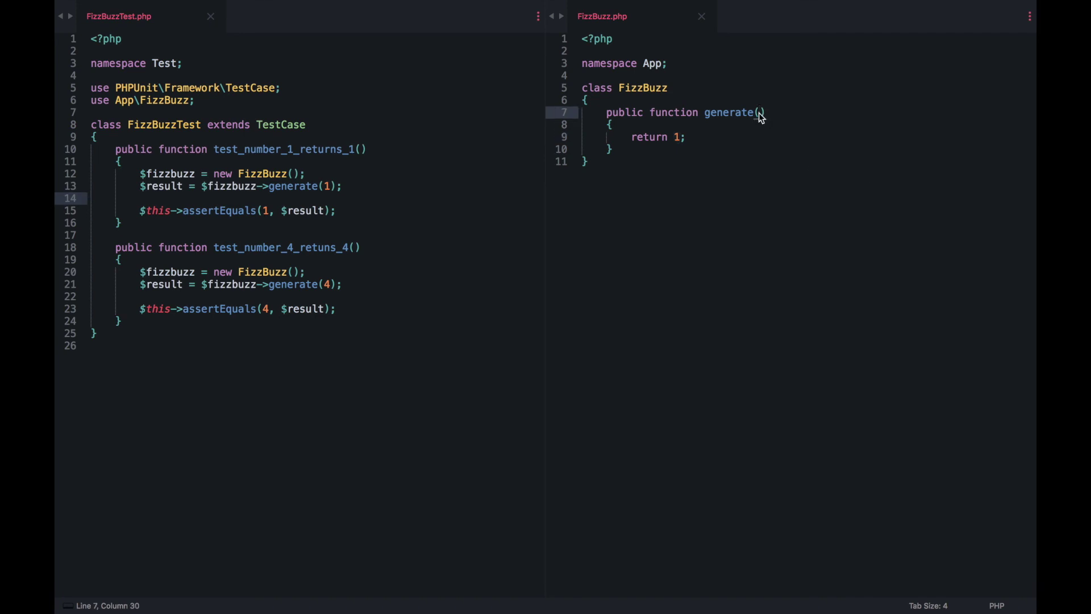
{"action": "type", "text": "$"}
{"action": "type", "text": "number"}
{"action": "key", "text": "ctrl+s"}
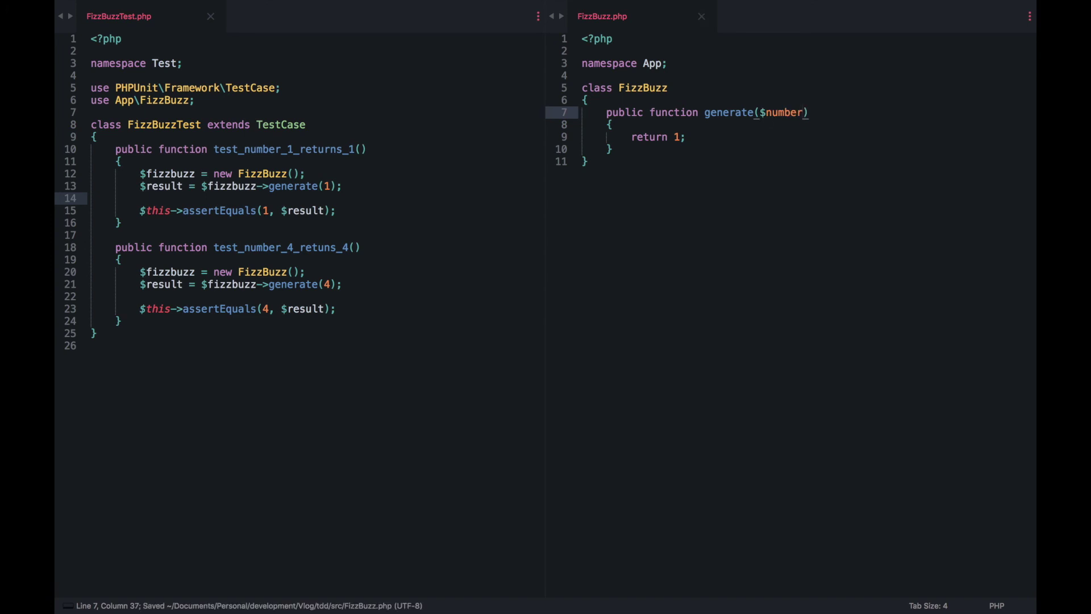
{"action": "key", "text": "Down"}
{"action": "key", "text": "Down"}
{"action": "key", "text": "Left"}
{"action": "key", "text": "shift+Left"}
{"action": "type", "text": "4"}
{"action": "key", "text": "BackSpace"}
{"action": "type", "text": "$"}
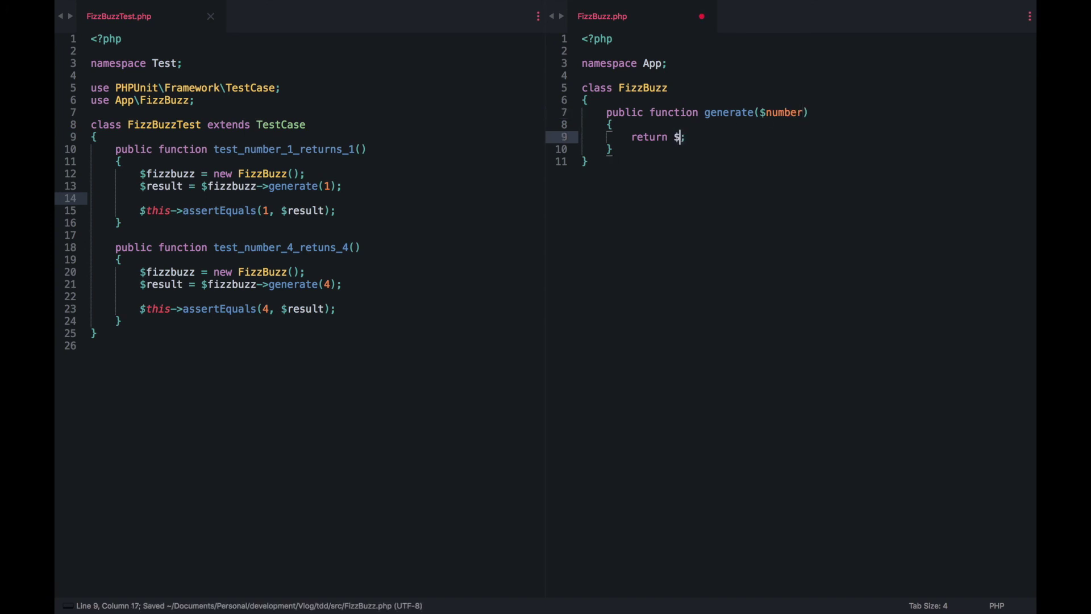
{"action": "type", "text": "number"}
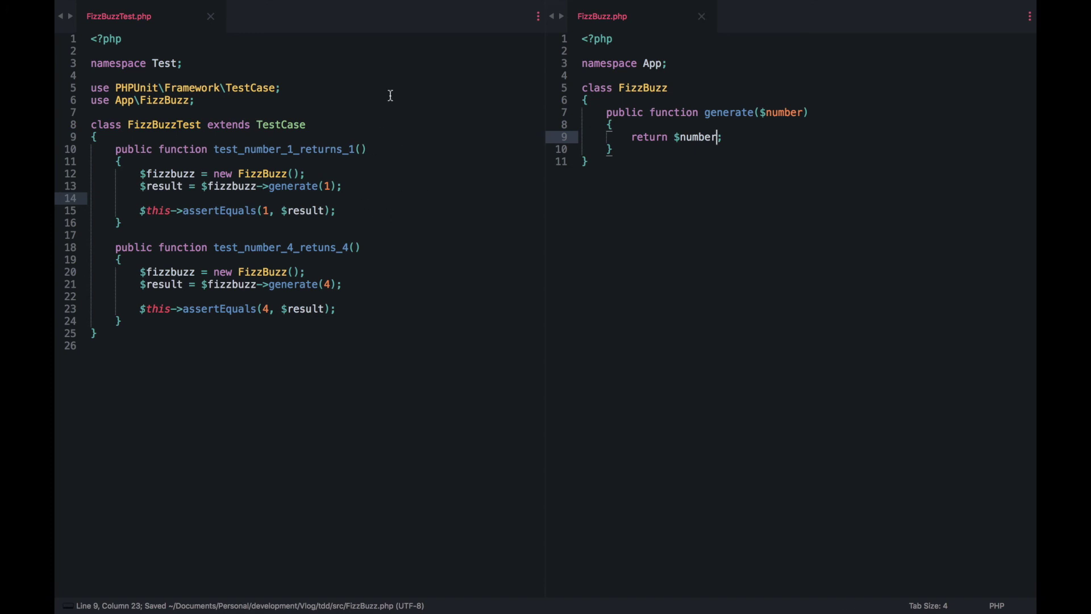
{"action": "key", "text": "ctrl+s"}
{"action": "key", "text": "super+Tab"}
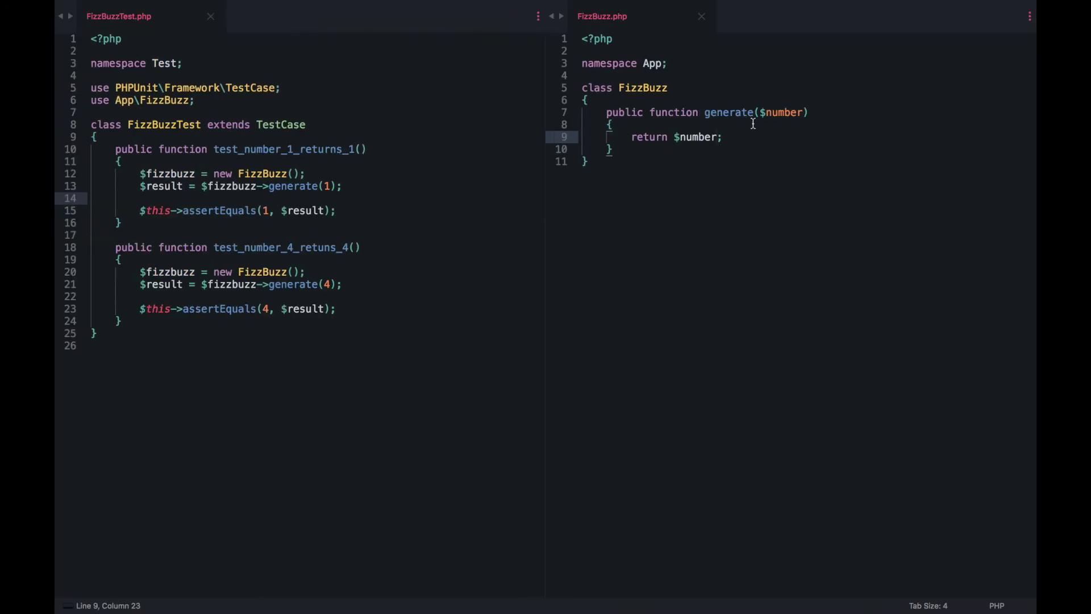
- Add the int type hint to generate()'s $number parameter, point it out, and save FizzBuzz.php
{"action": "left_click", "coordinate": [760, 113]}
{"action": "type", "text": "int"}
{"action": "key", "text": "ctrl+s"}
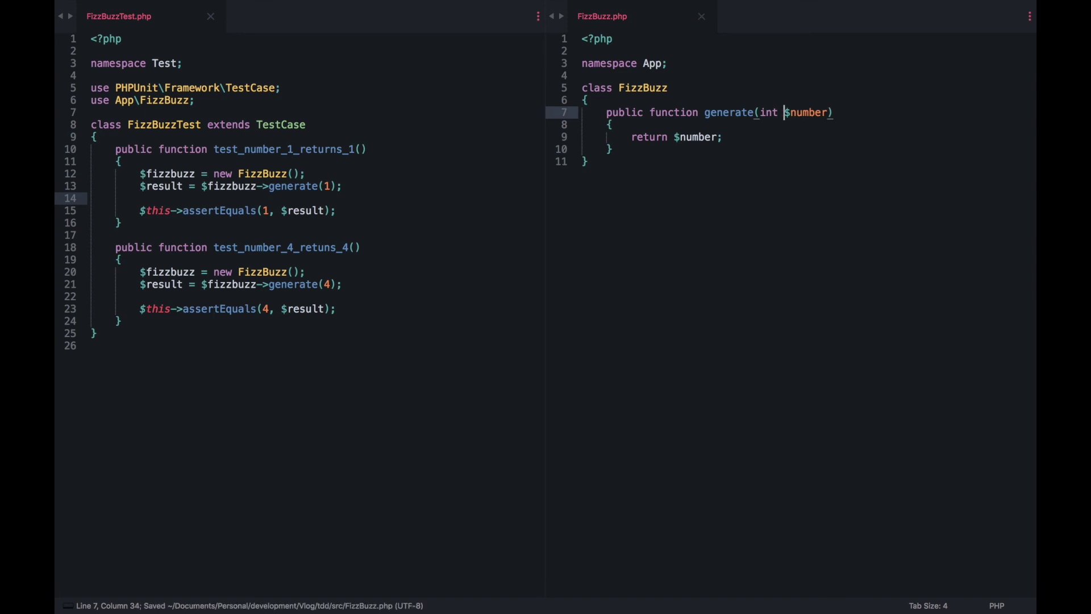
{"action": "double_click", "coordinate": [770, 112]}
{"action": "double_click", "coordinate": [766, 113]}
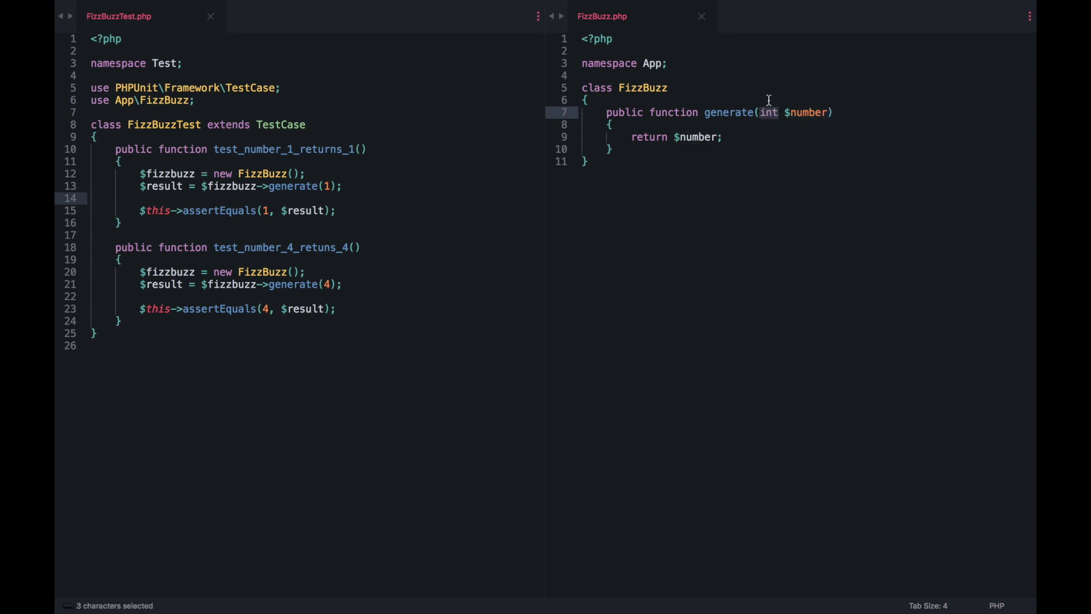
{"action": "left_click", "coordinate": [768, 101]}
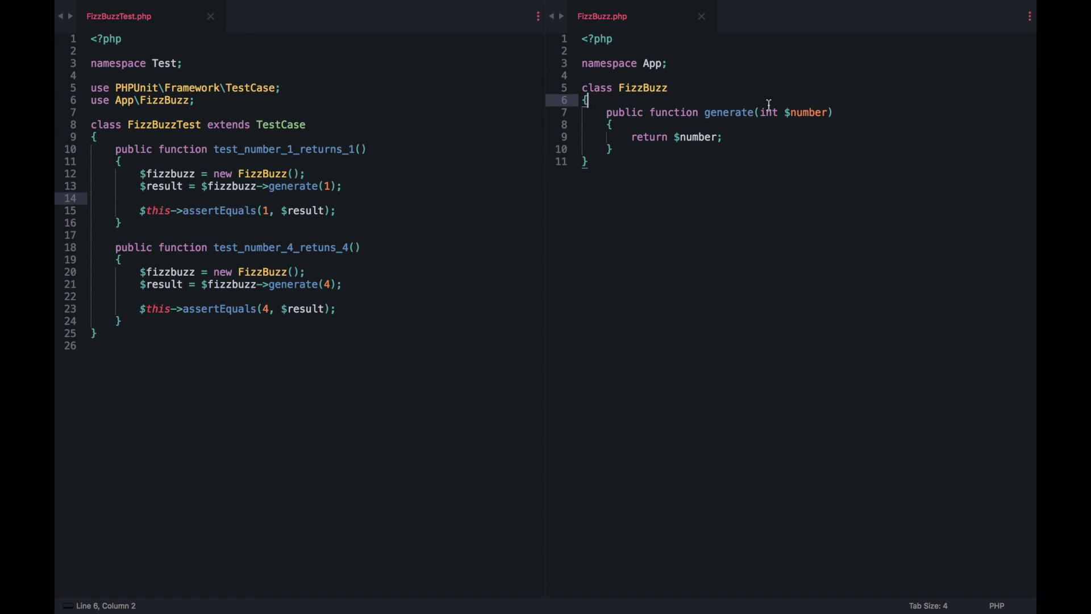
{"action": "key", "text": "ctrl+s"}
{"action": "key", "text": "super+Tab"}
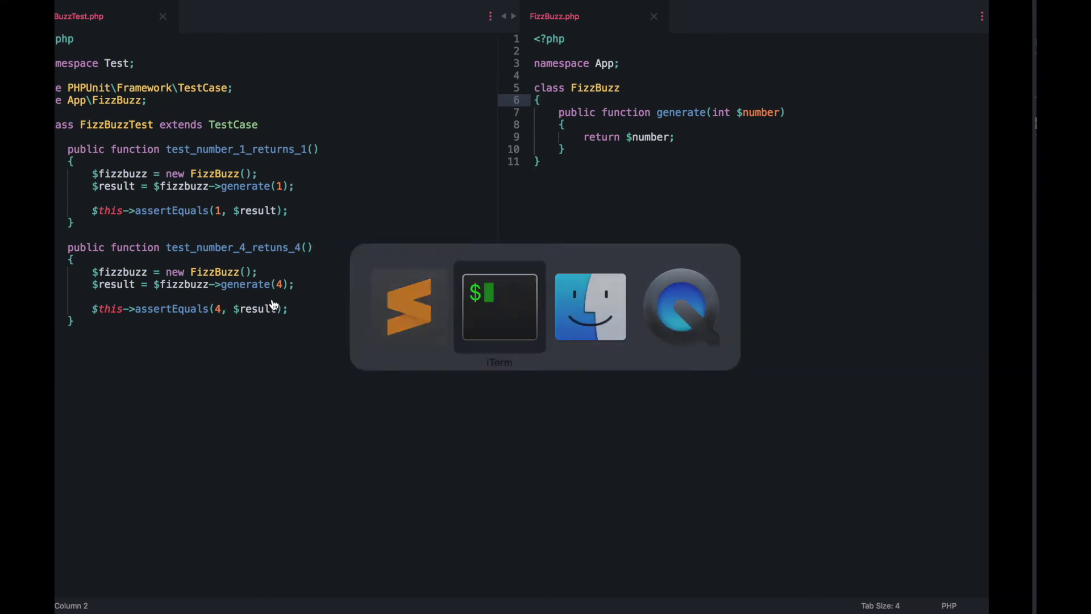